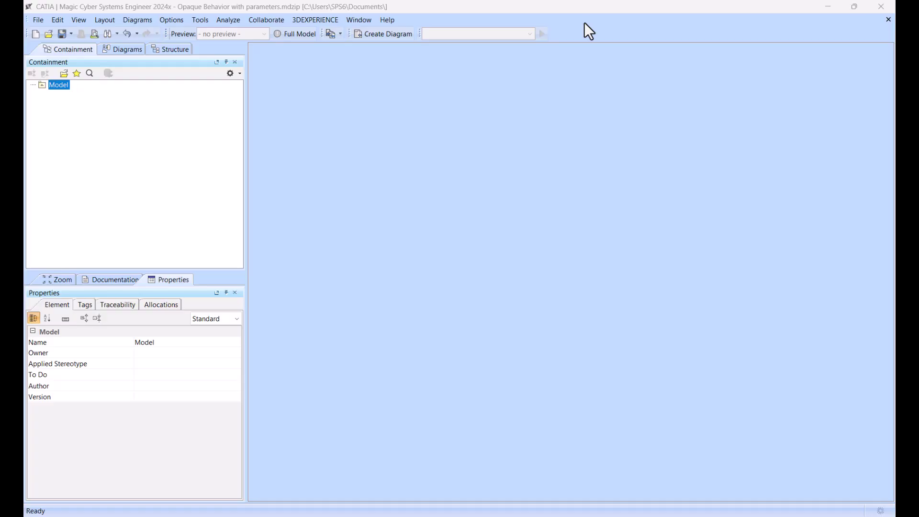
- Create an opaque behavior named 'do math' under Model
right_click(62, 86)
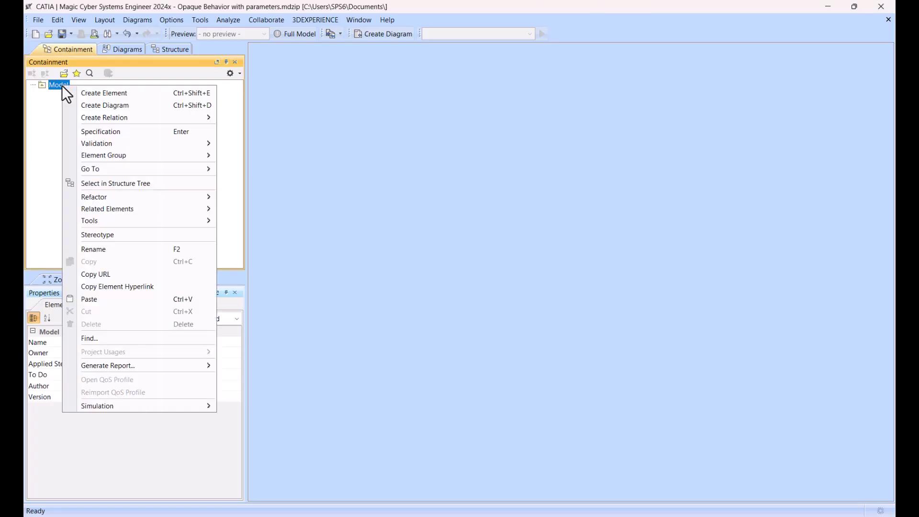
click(112, 93)
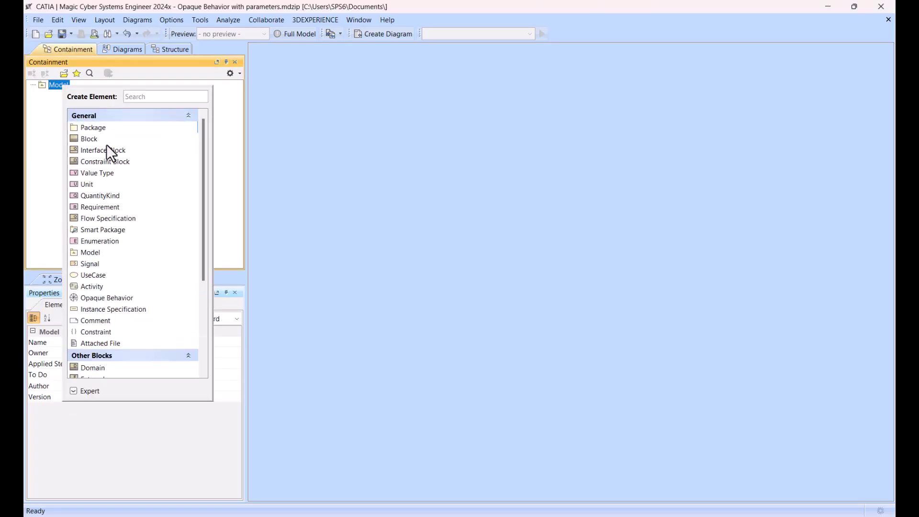
click(145, 300)
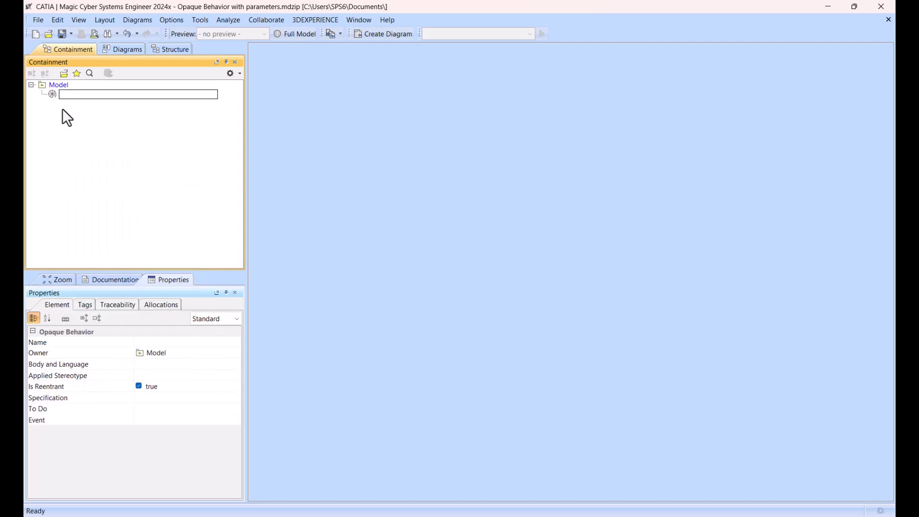
text(do math)
key(Return)
- Add an input parameter x of type Integer to do math
right_click(70, 95)
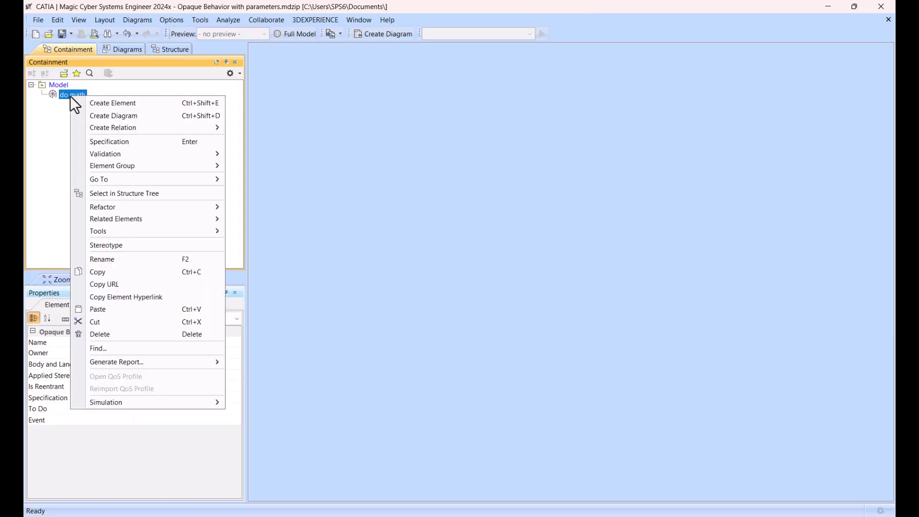
click(108, 105)
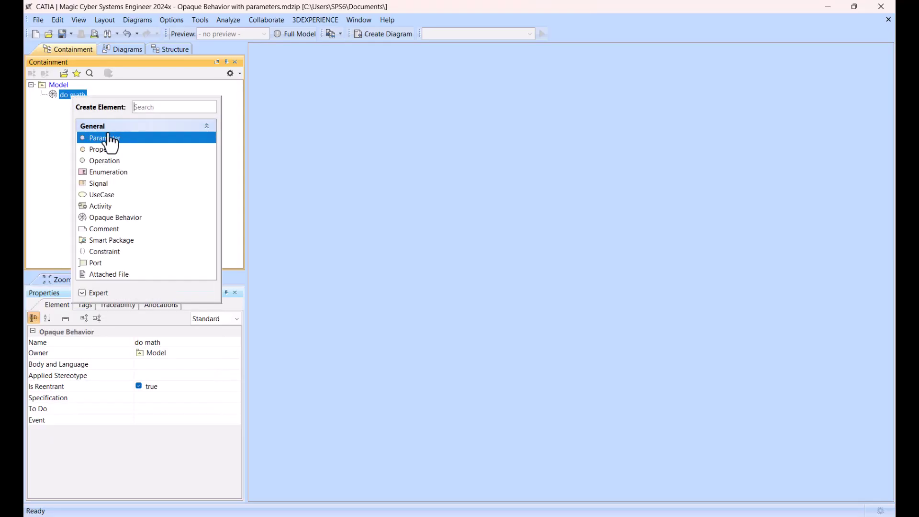
click(108, 139)
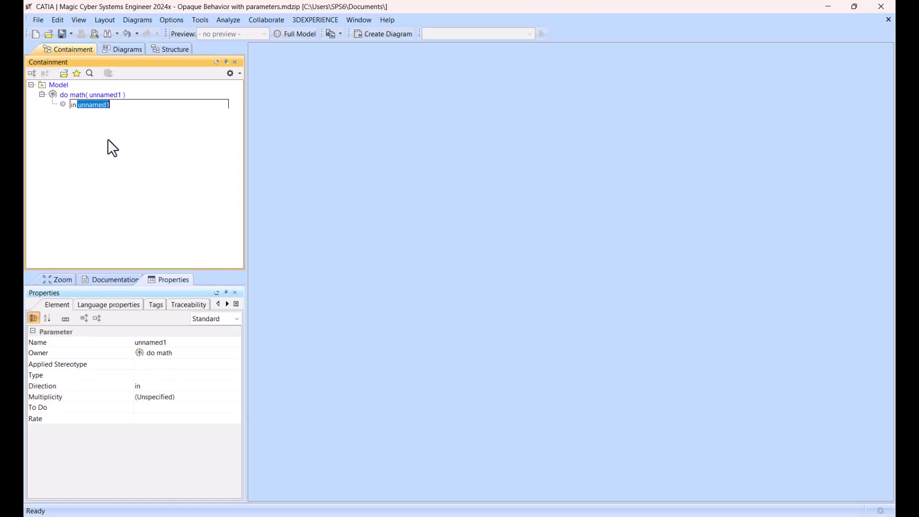
text(x:in)
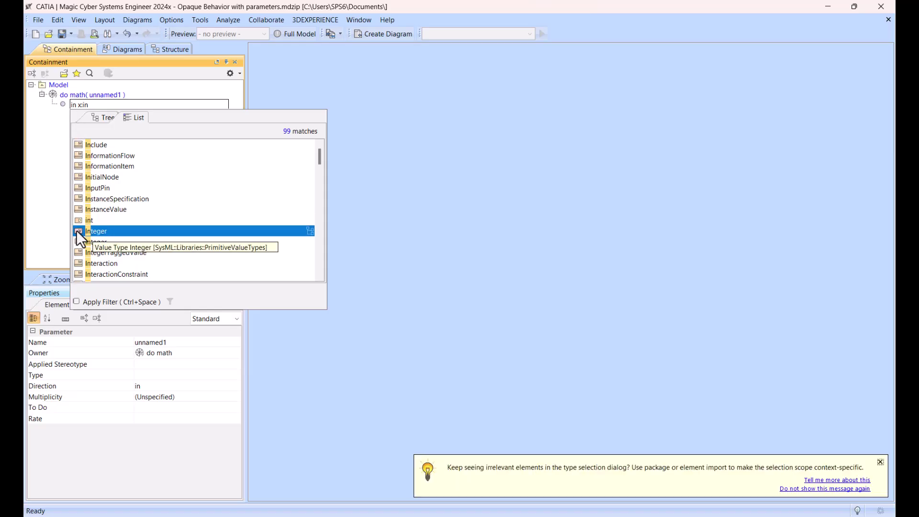
click(91, 231)
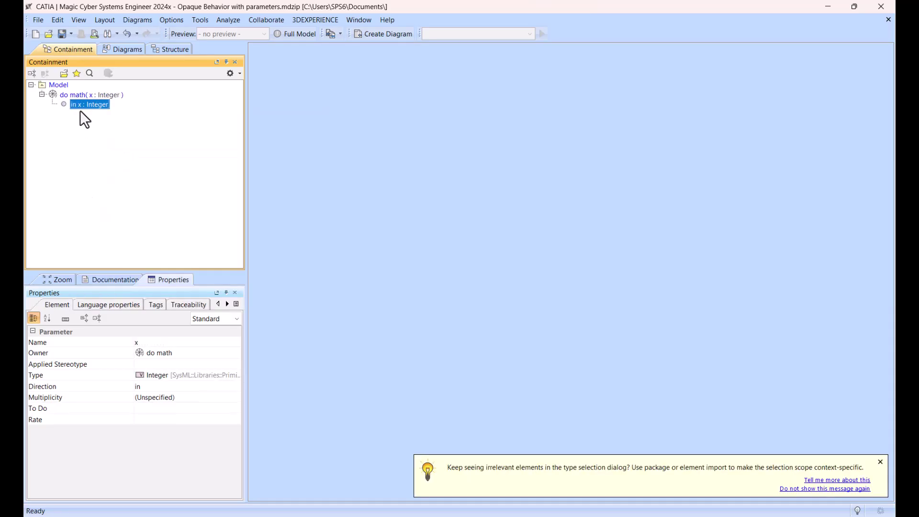
- Add an output parameter y of type Integer, then review both parameters' properties
right_click(88, 95)
click(125, 103)
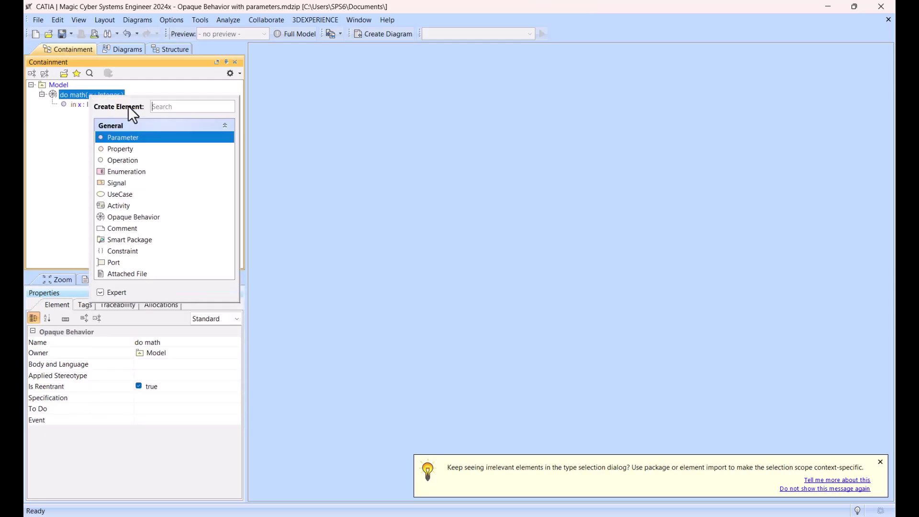
click(119, 137)
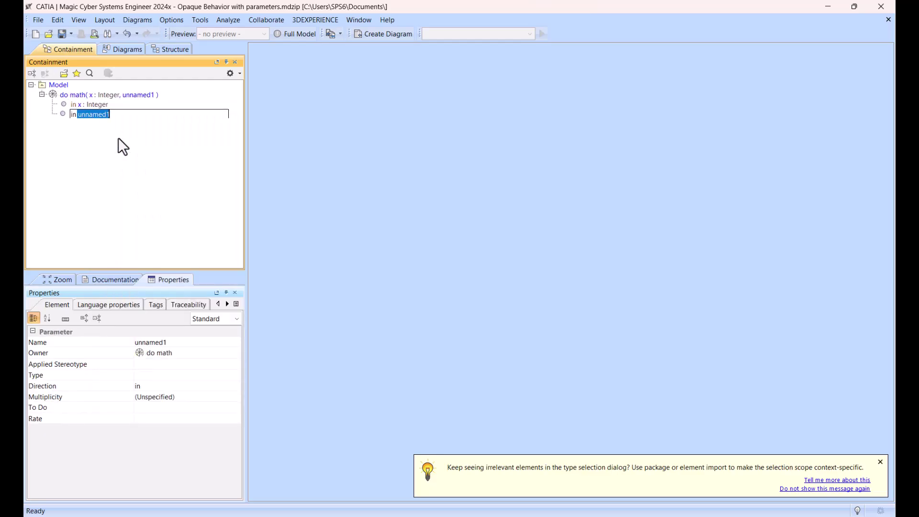
key(Home)
key(shift+Right)
key(shift+Right)
text(out)
key(Right)
key(shift+End)
text(y: in)
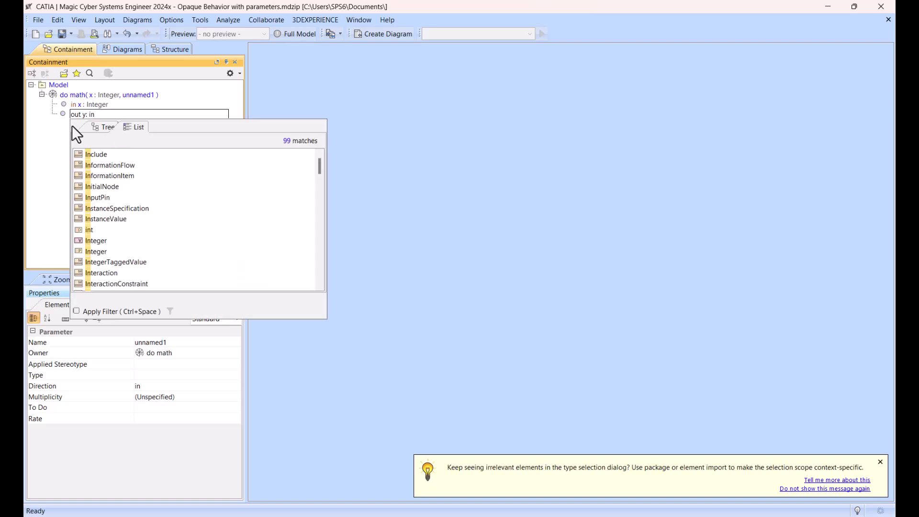
double_click(94, 246)
key(Return)
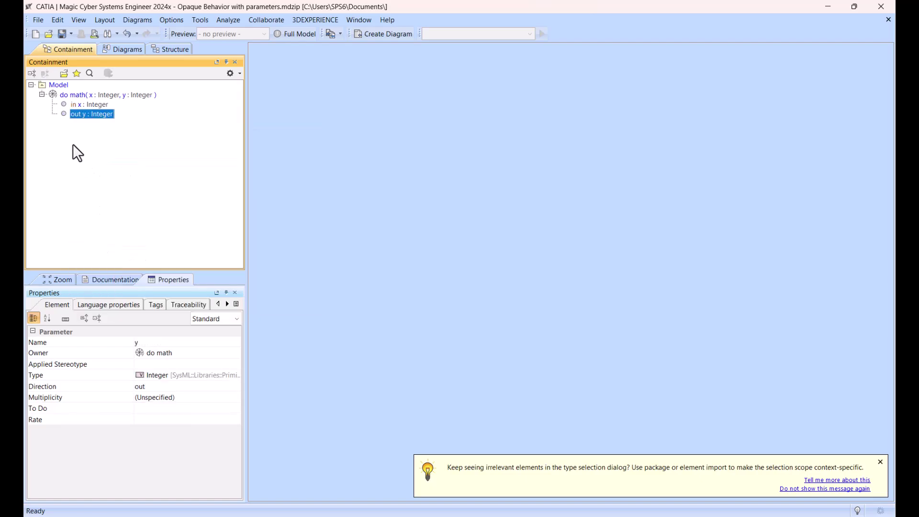
scroll(73, 144, up, 2)
key(Up)
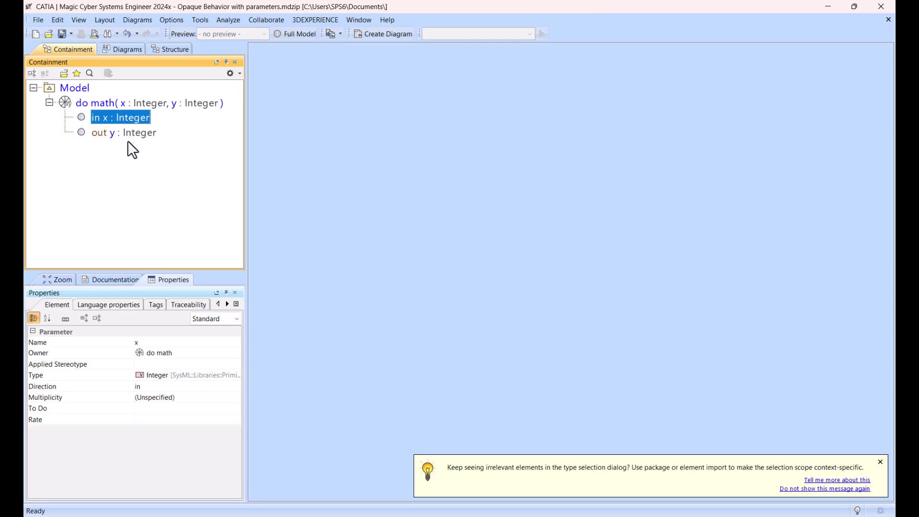
click(110, 134)
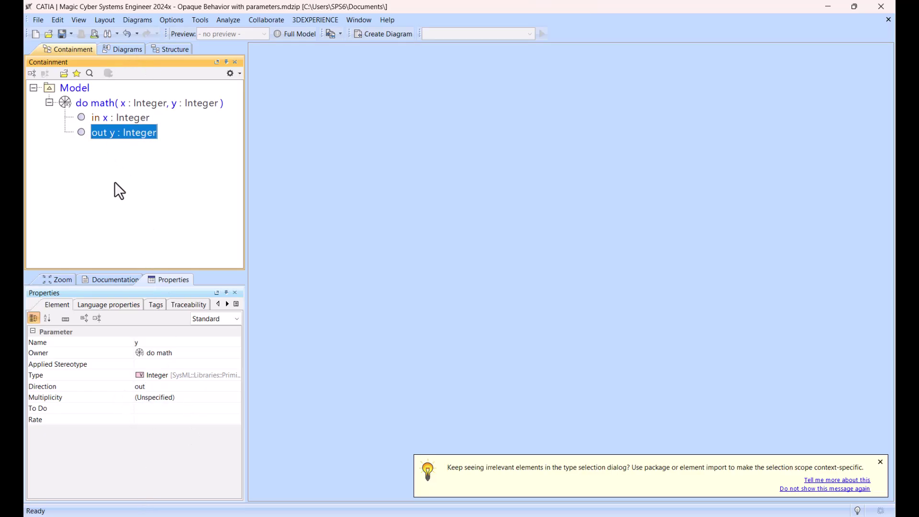
- Create a SysML activity diagram under Model and drop a do math call onto it
click(84, 87)
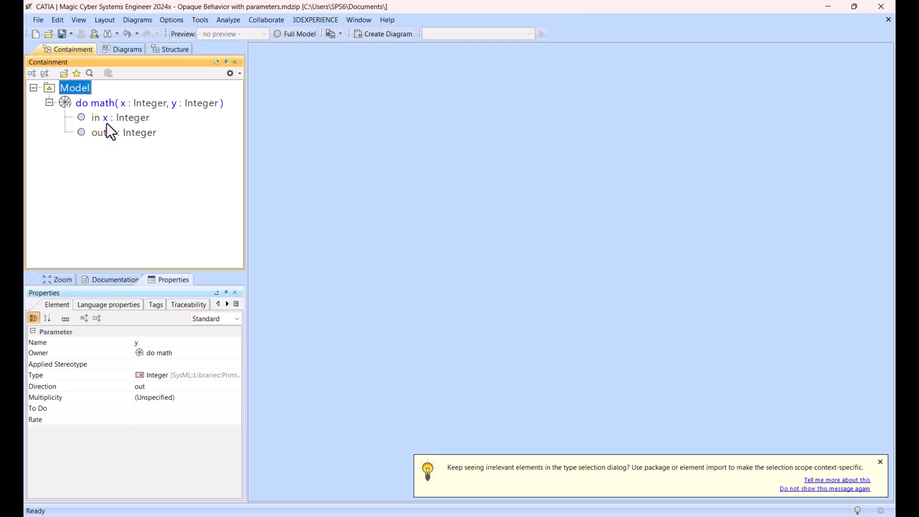
click(380, 33)
click(430, 168)
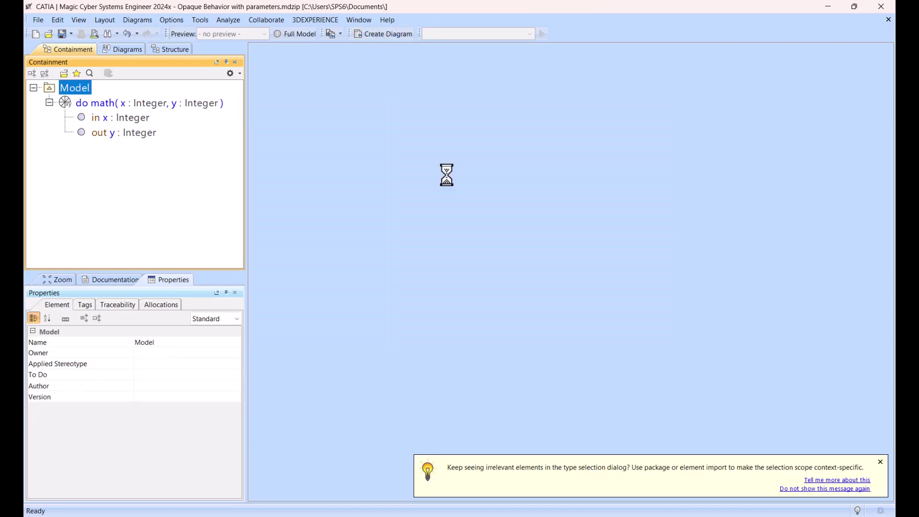
click(62, 137)
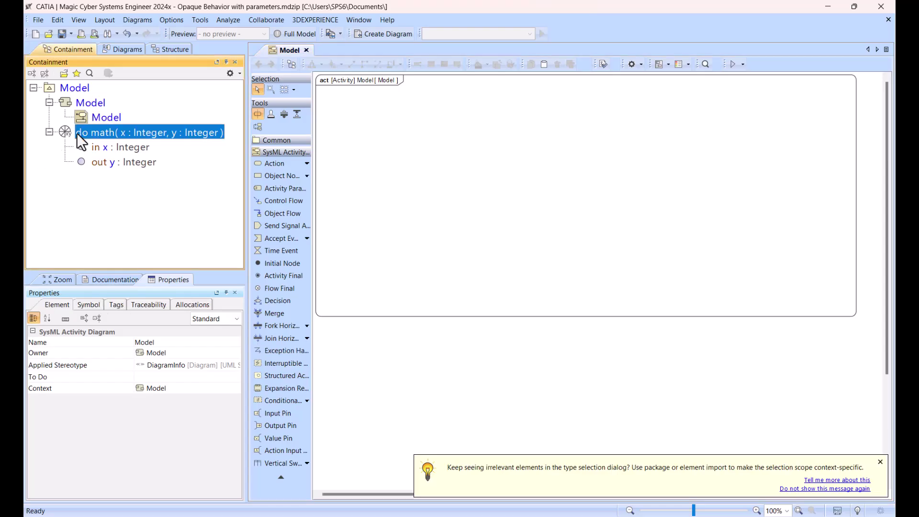
drag(453, 177, 452, 177)
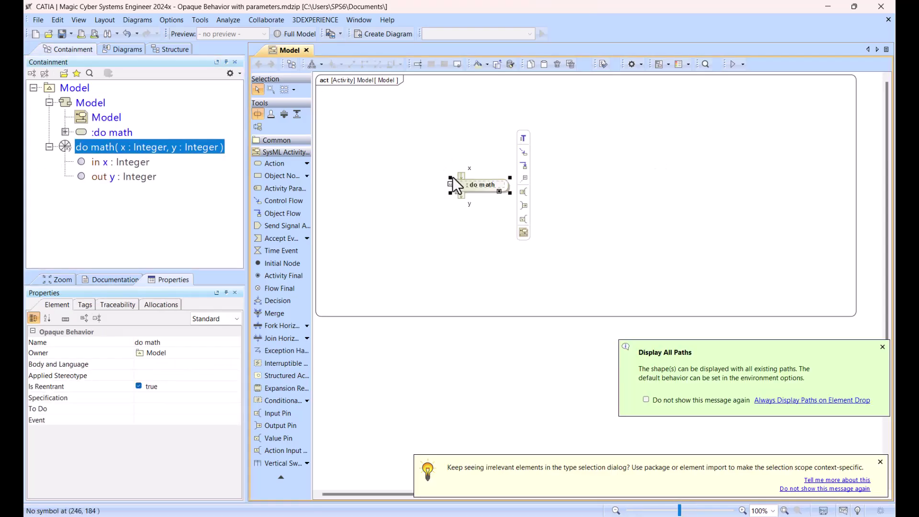
scroll(440, 197, up, 2)
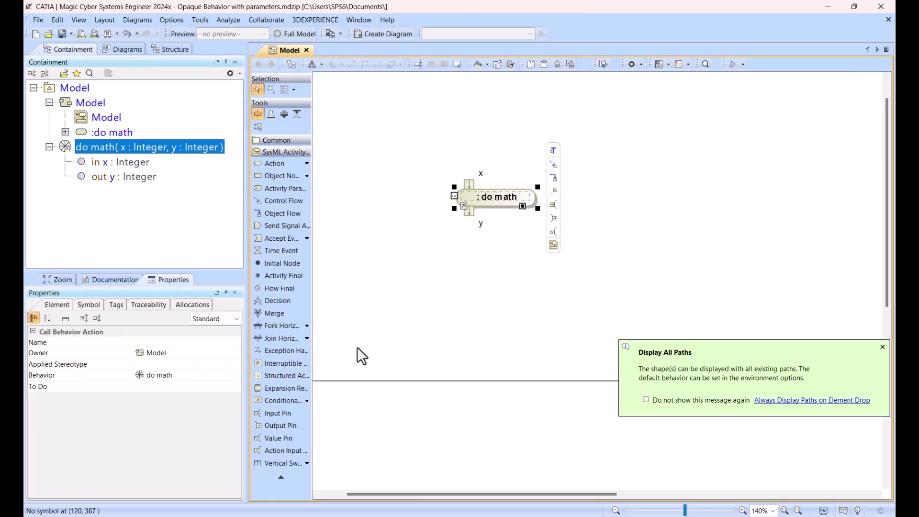
- Enter y=x+10 as do math's body in its Specification window
double_click(88, 147)
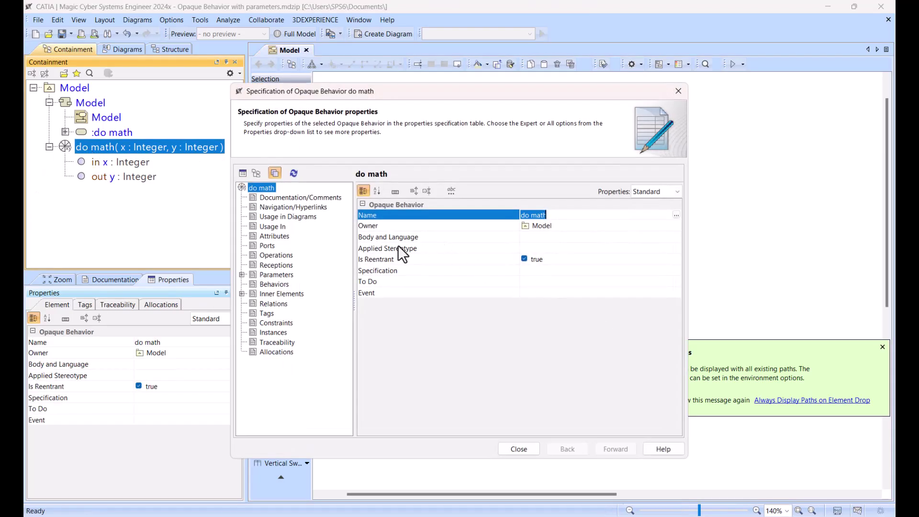
click(561, 236)
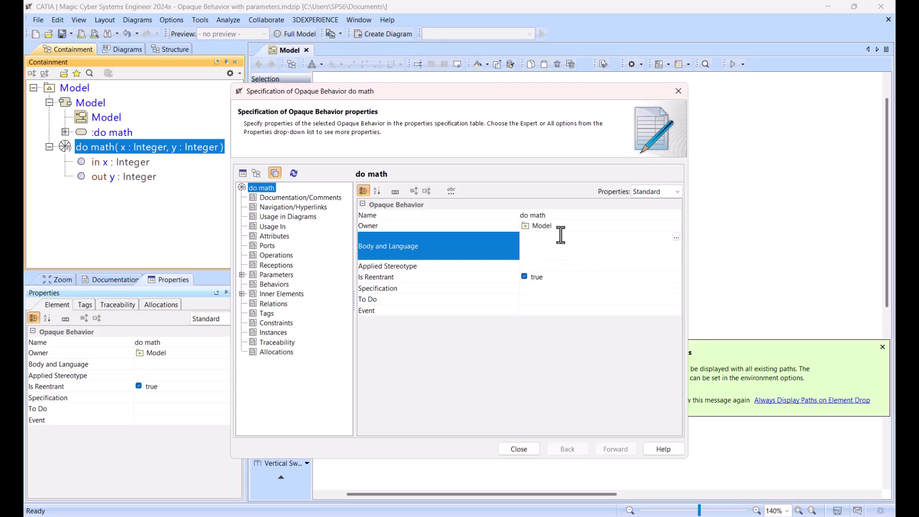
text(y=x+)
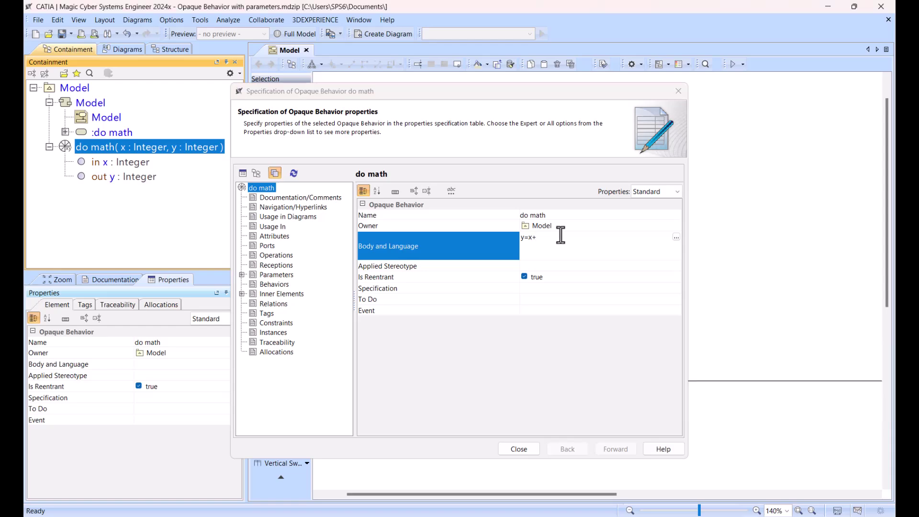
text(10)
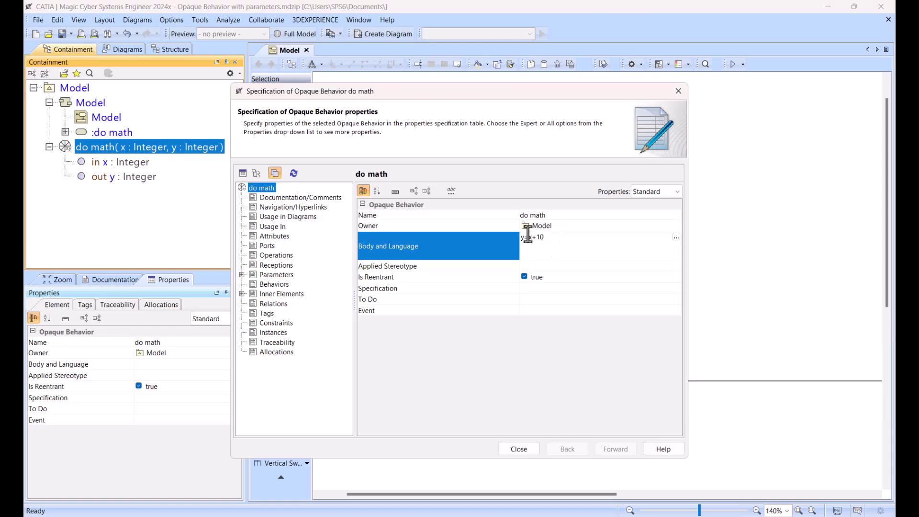
- Place an opaque action with body a=5 above the do math call
click(520, 448)
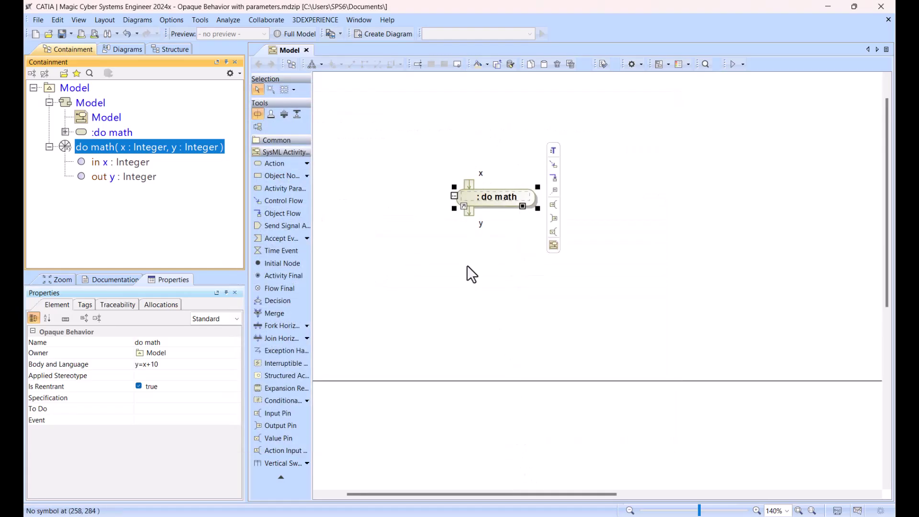
click(307, 164)
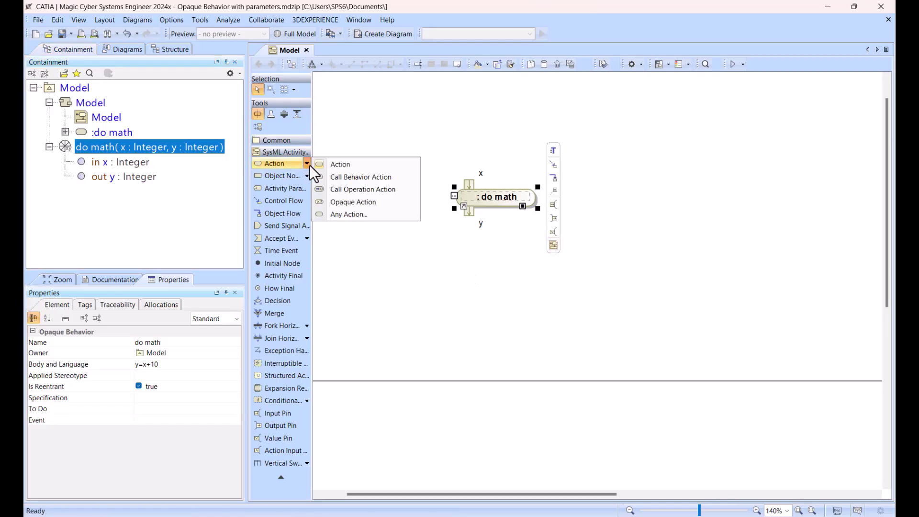
click(355, 201)
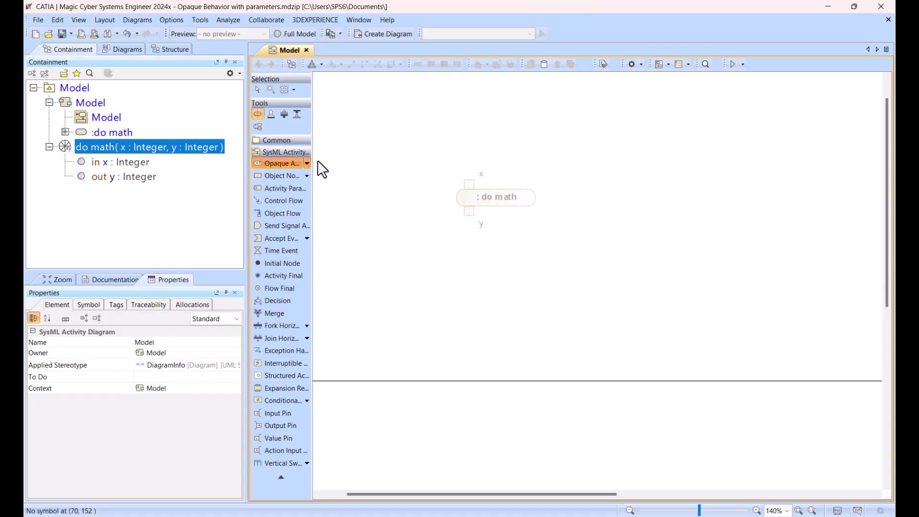
click(425, 120)
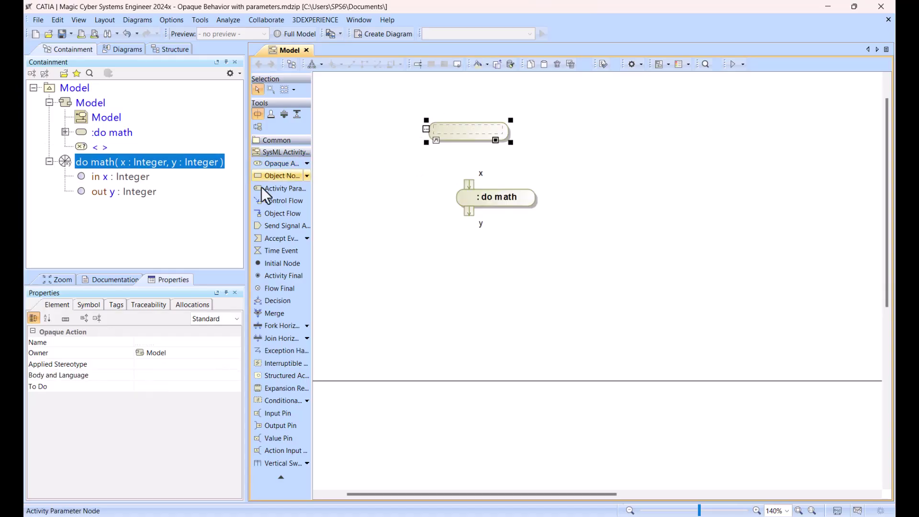
mouse_move(460, 140)
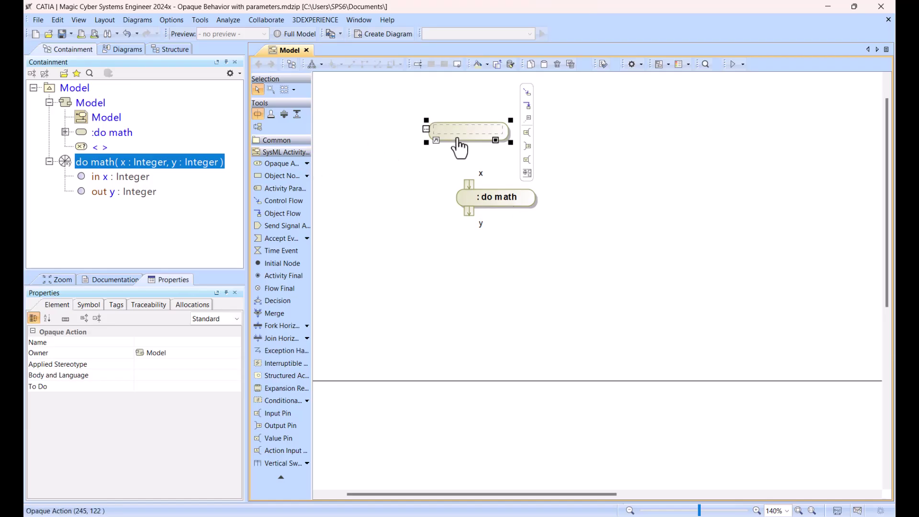
click(462, 136)
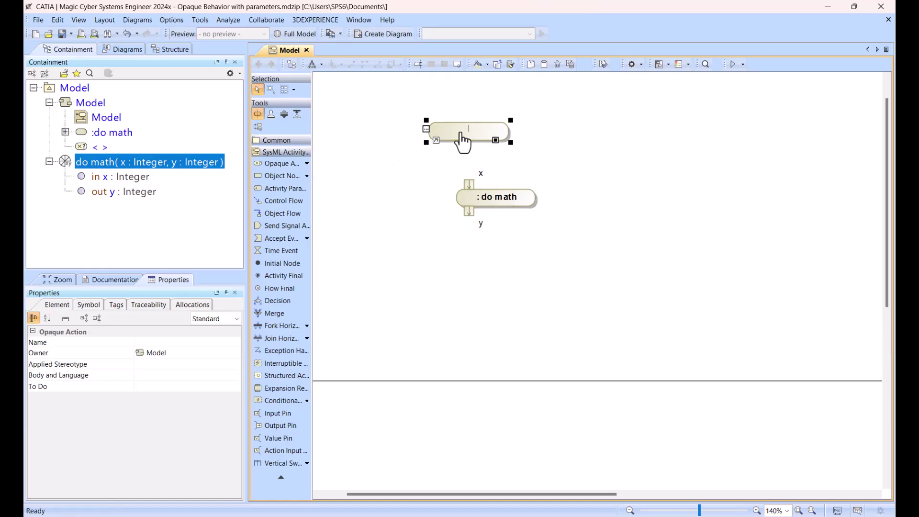
text(a=5)
click(469, 184)
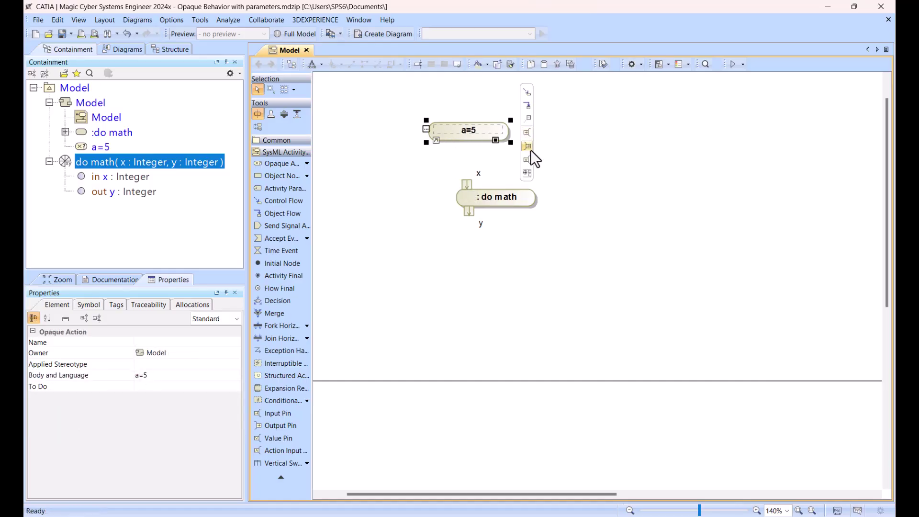
- Add a value output pin to a=5 and rename it from outputValue to a
click(527, 160)
click(480, 158)
click(425, 169)
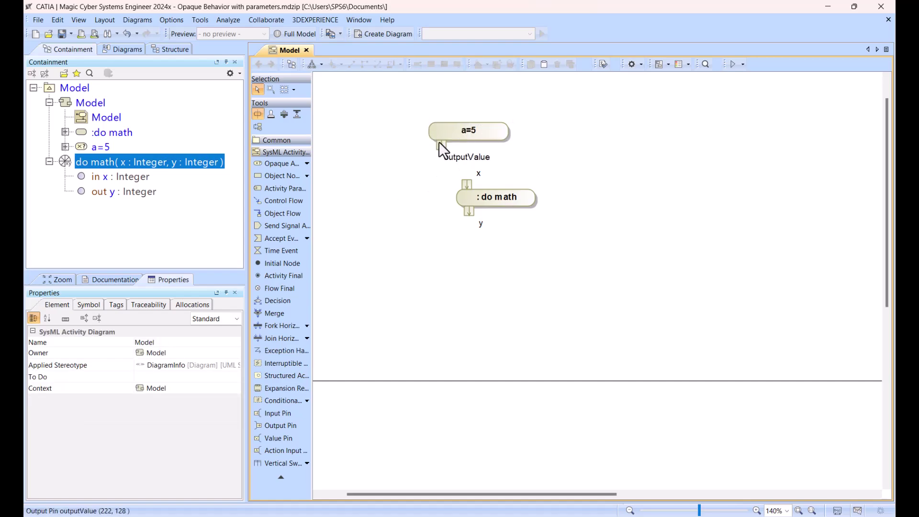
click(464, 161)
click(465, 161)
text(a)
click(422, 162)
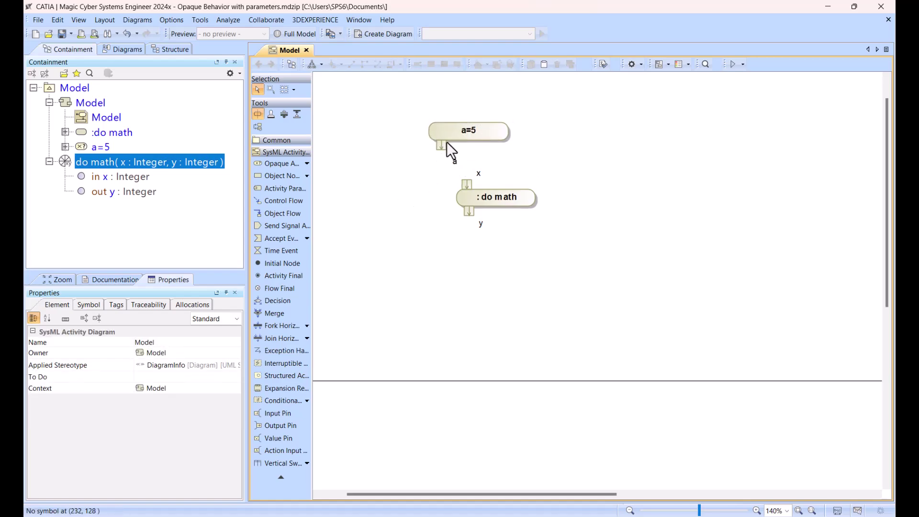
double_click(447, 141)
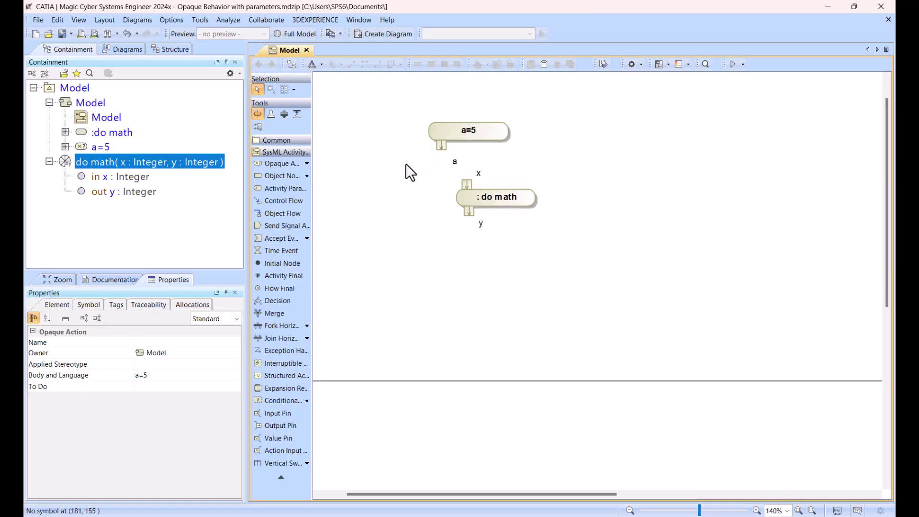
- Draw an object flow from output pin a to do math's input pin x
click(409, 162)
click(441, 144)
drag(459, 142, 467, 185)
- Nudge the a=5 action up-left and expand it in the Containment tree to see pin a
mouse_move(440, 143)
mouse_down()
mouse_move(443, 127)
mouse_move(435, 126)
mouse_up()
double_click(433, 126)
click(386, 119)
click(434, 133)
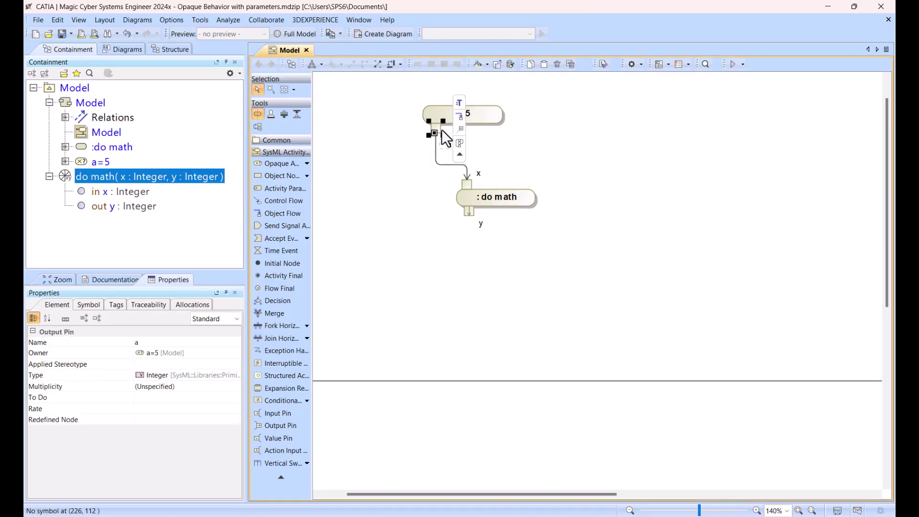
click(440, 199)
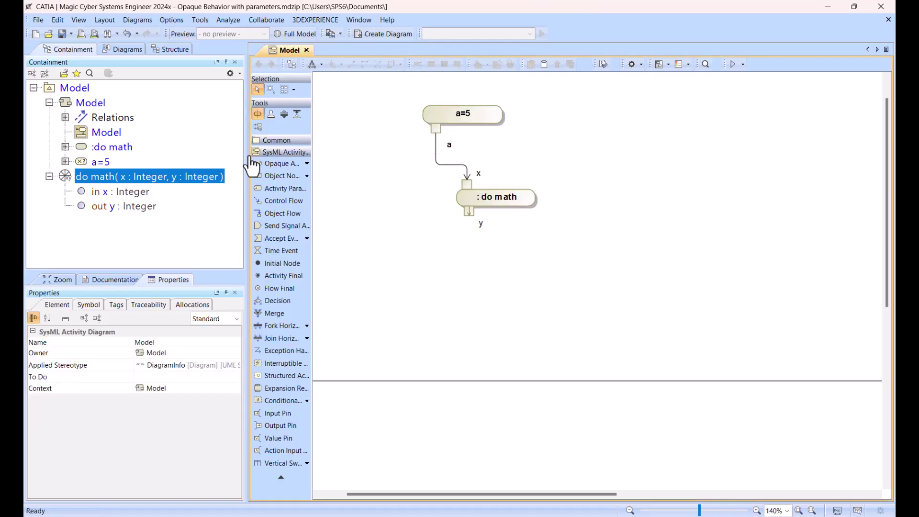
click(65, 147)
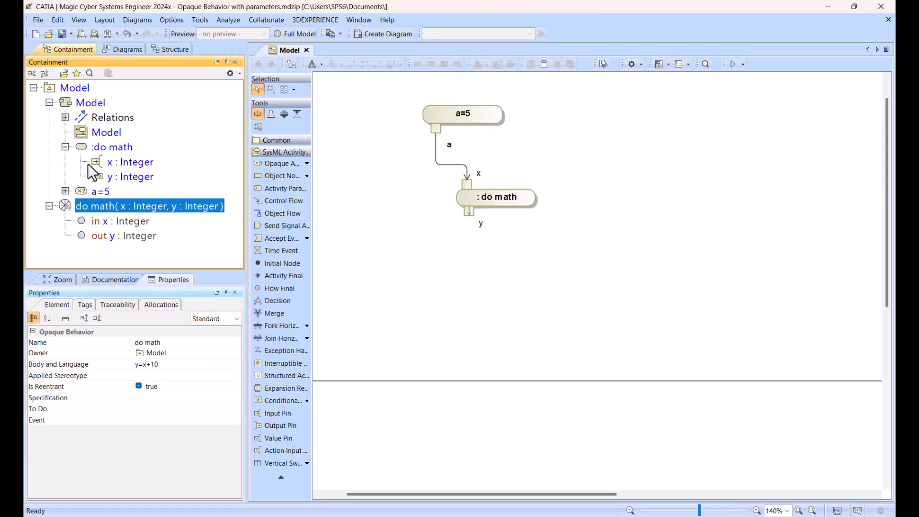
click(65, 147)
click(65, 161)
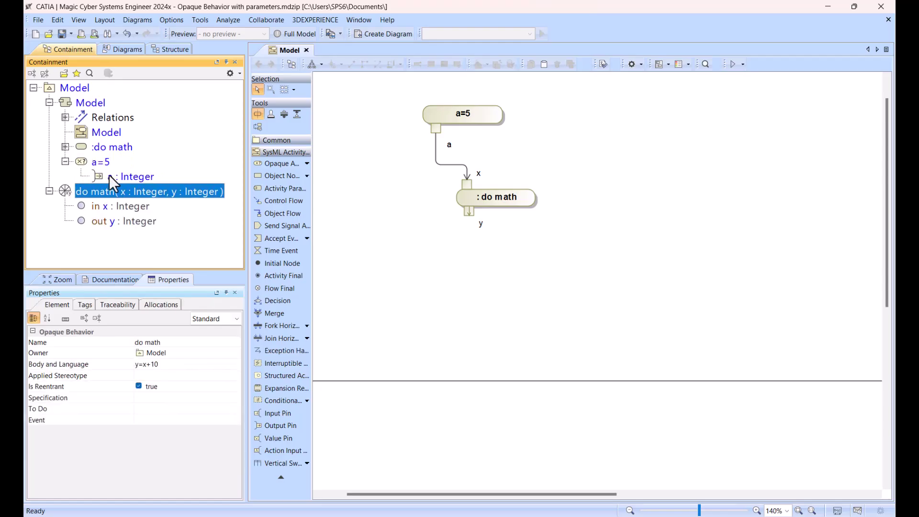
click(449, 183)
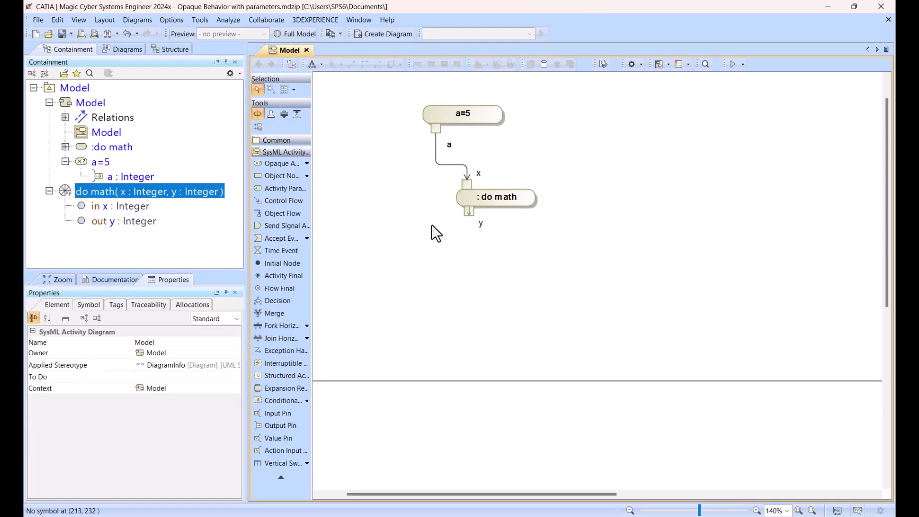
- Place an opaque action named print(b) below do math
click(278, 164)
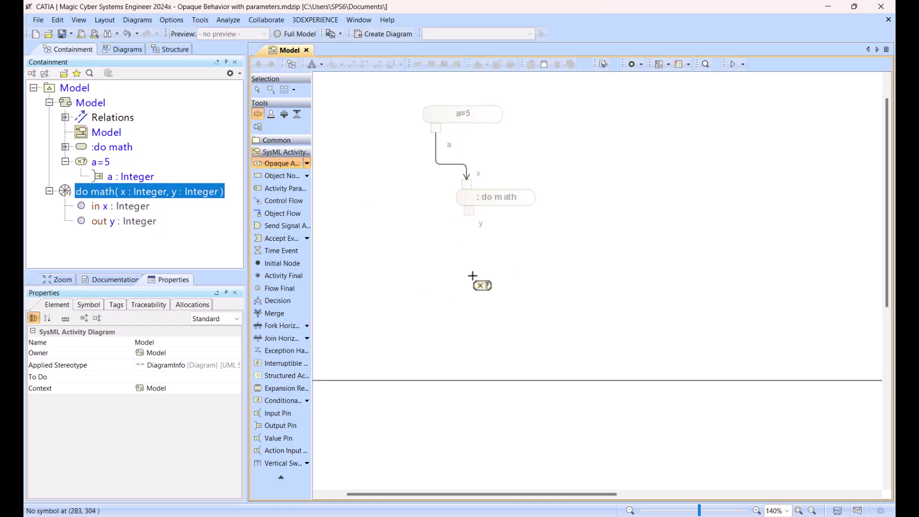
click(423, 265)
text(print())
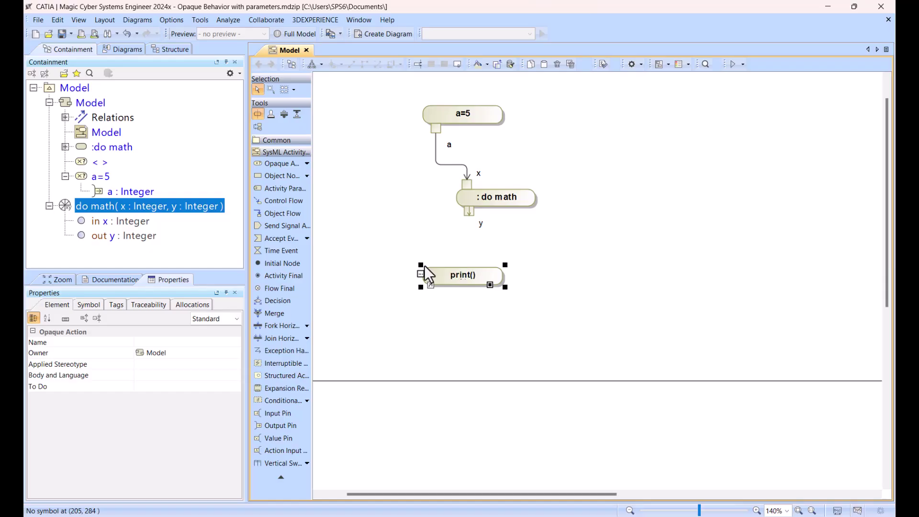
text(b)
click(636, 249)
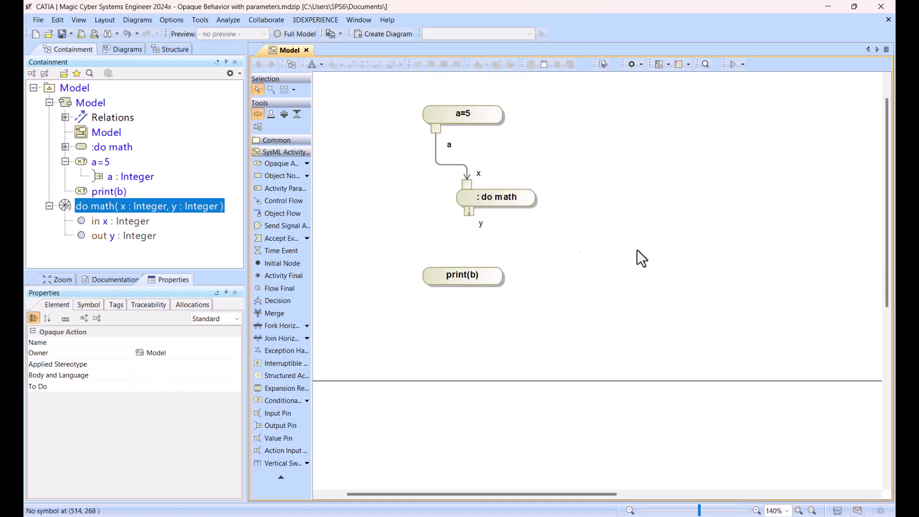
- Flow do math's output y into print(b) through input pin b, and shift do math left
click(469, 212)
drag(493, 206, 457, 276)
click(493, 249)
double_click(495, 247)
text(b)
click(630, 359)
click(630, 359)
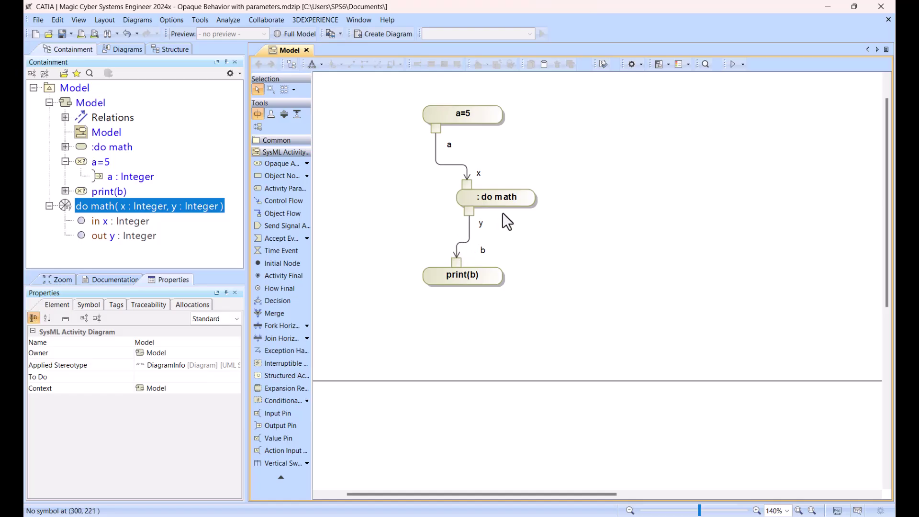
drag(504, 208, 477, 203)
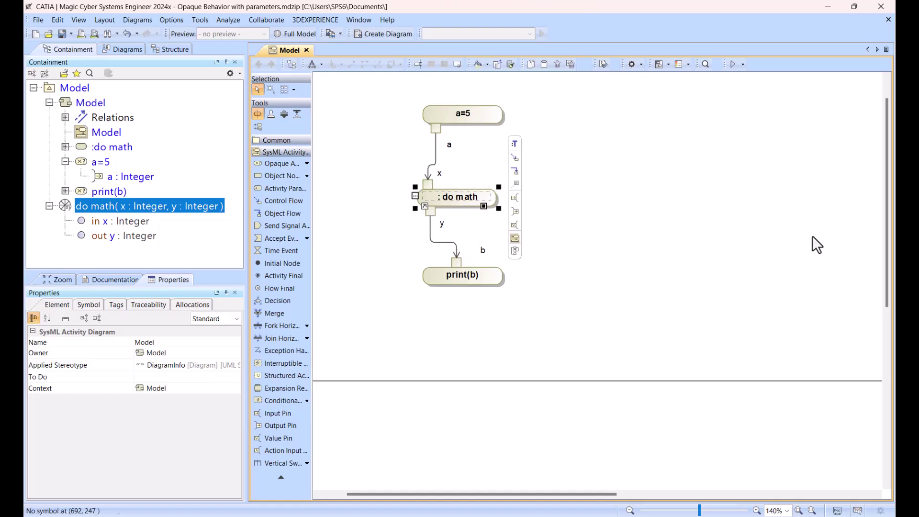
- Run the activity simulation, which prints 15
click(742, 64)
click(745, 77)
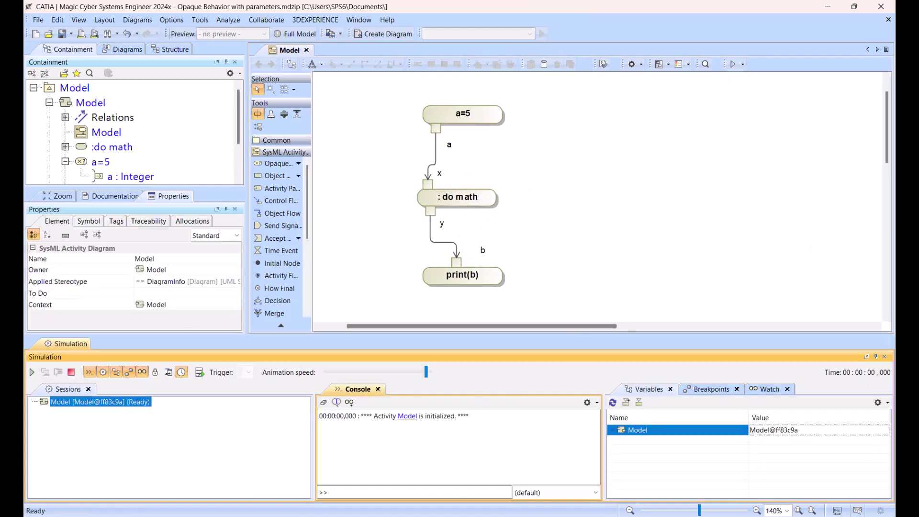
click(31, 373)
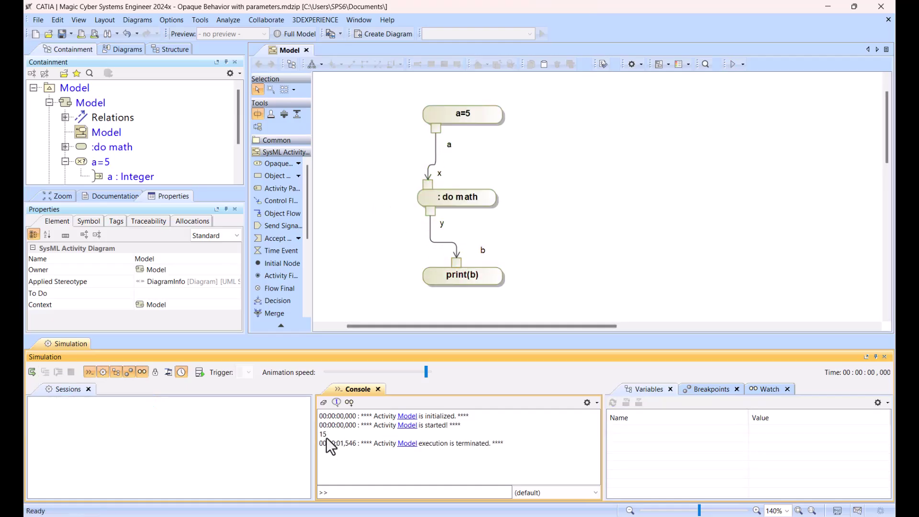
- Change a=5 to a=50, rerun to get 60, and close the Simulation panel
click(476, 111)
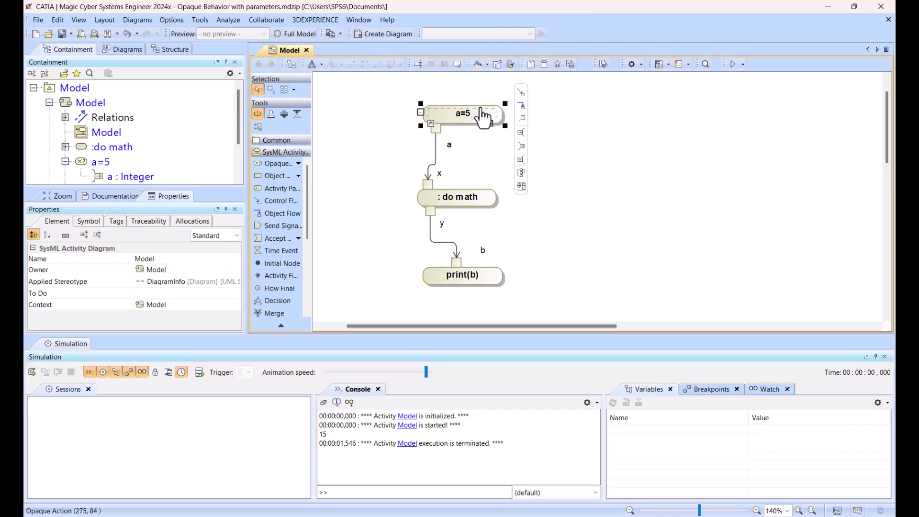
click(467, 114)
click(470, 116)
text(0)
click(485, 79)
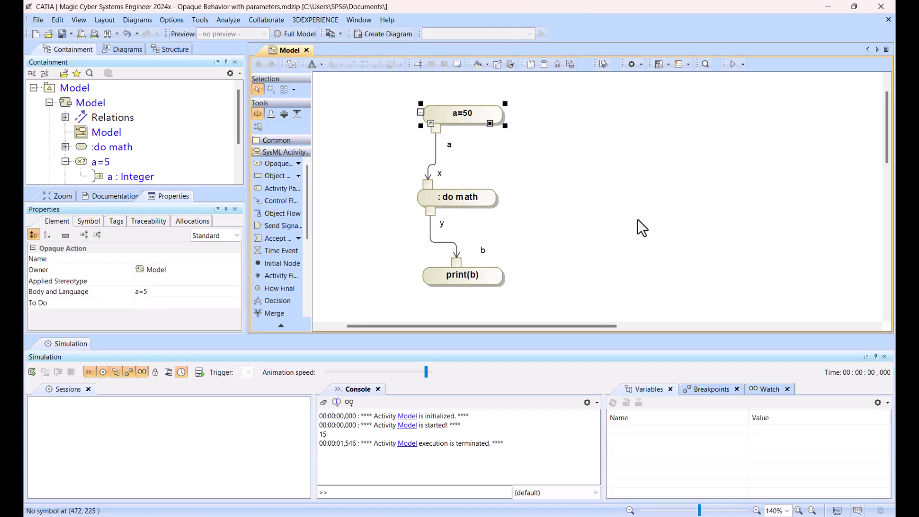
click(31, 372)
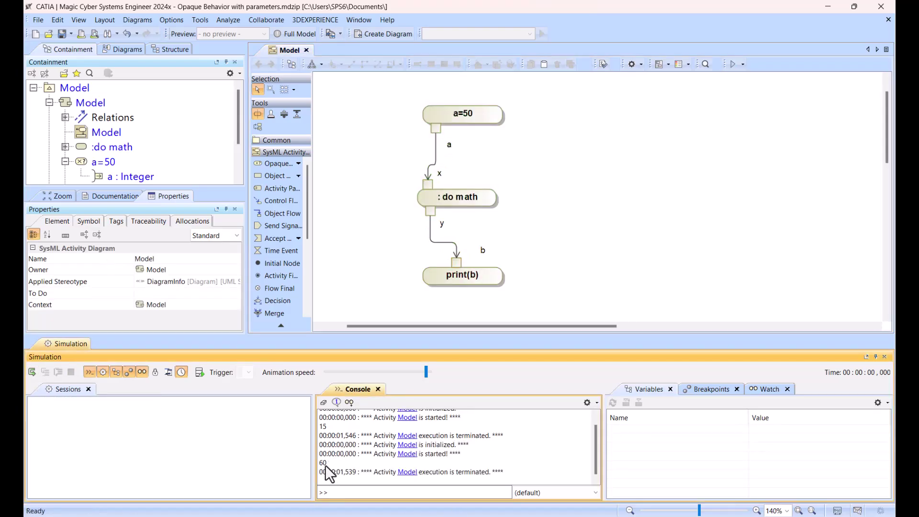
click(884, 356)
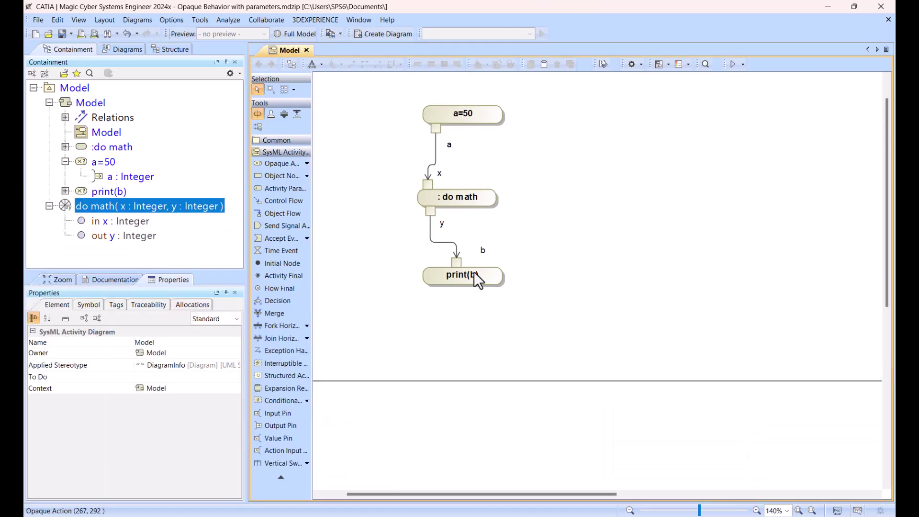
- Append a second line '; a=b*2;' to the print(b) action body
click(454, 281)
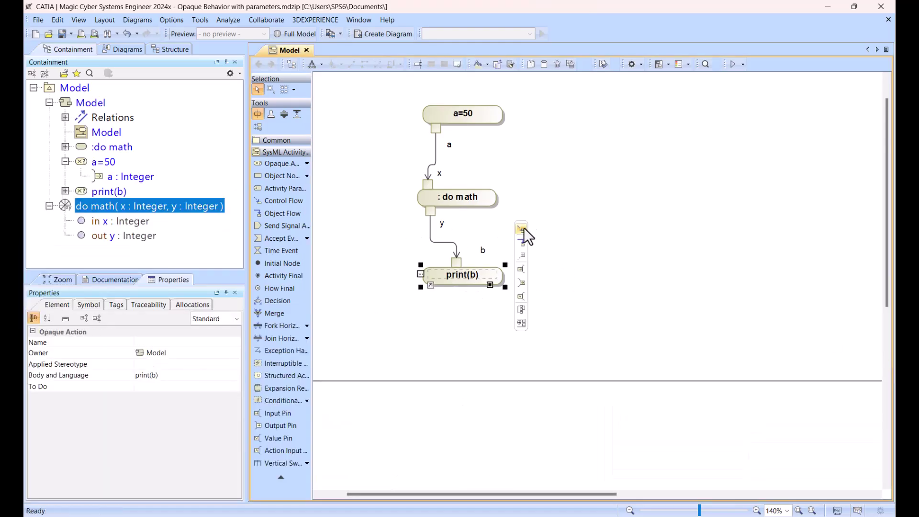
click(488, 277)
key(End)
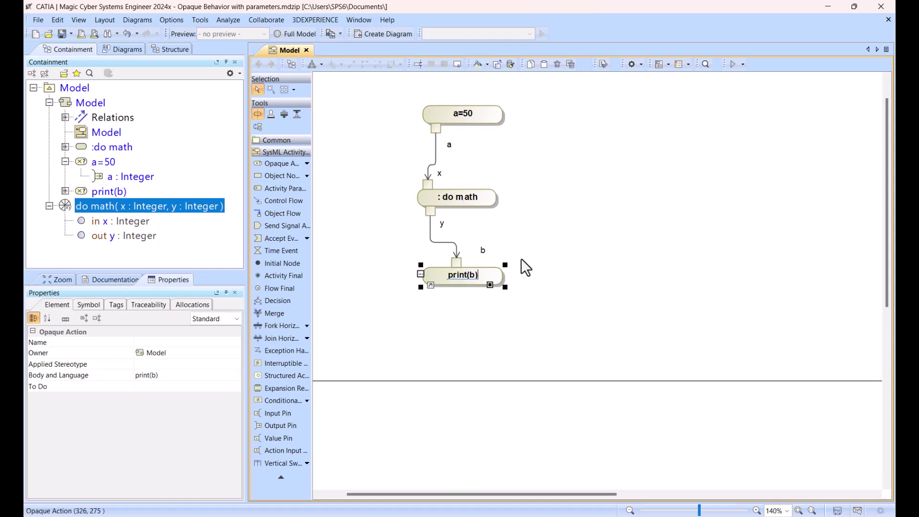
key(Return)
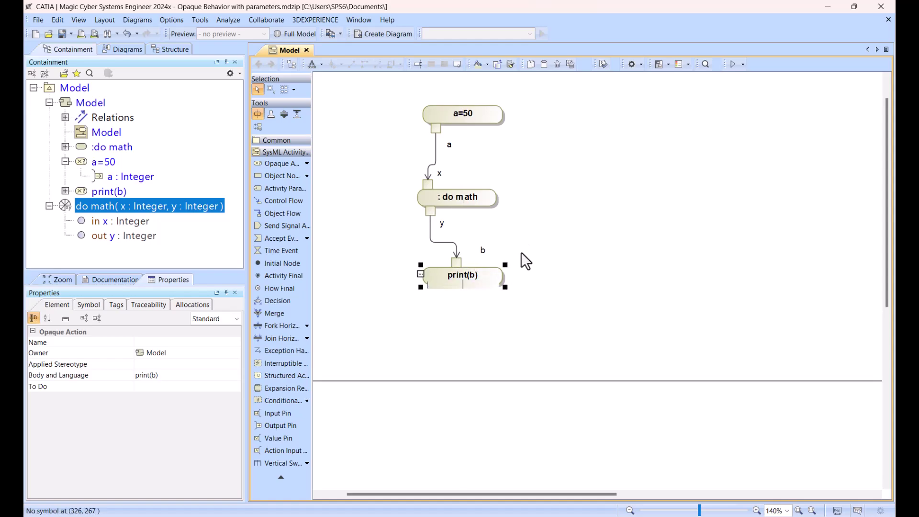
text(; )
text(a)
text(=)
text(b)
text(*)
text(2)
text(;)
click(634, 286)
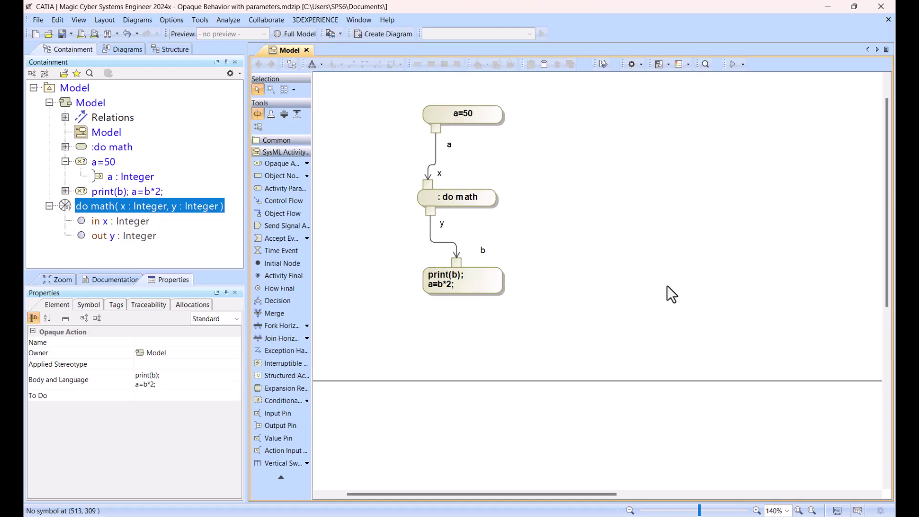
- Change the print action's second statement from a=b*2 to z=b*2
click(430, 285)
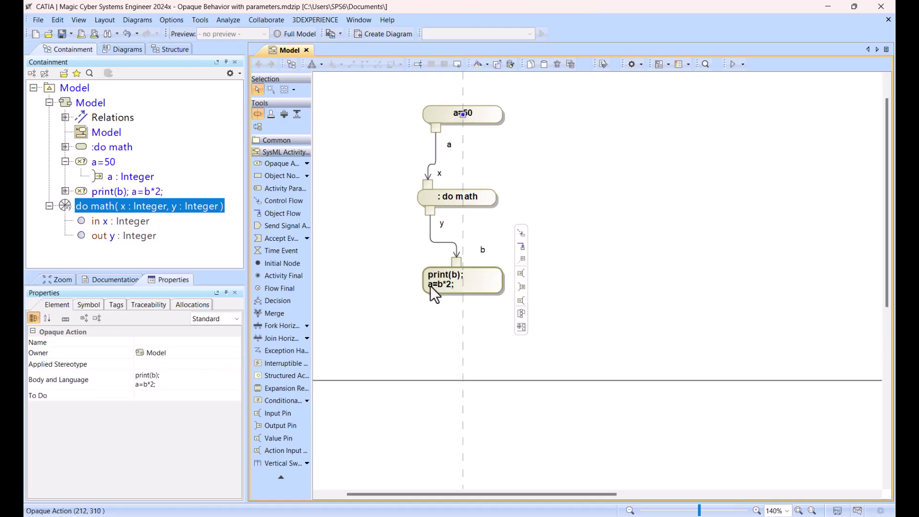
click(429, 285)
drag(430, 286, 425, 287)
text(z)
click(630, 318)
- Add a value output pin named z to the print action
click(479, 280)
click(521, 288)
click(435, 311)
click(474, 313)
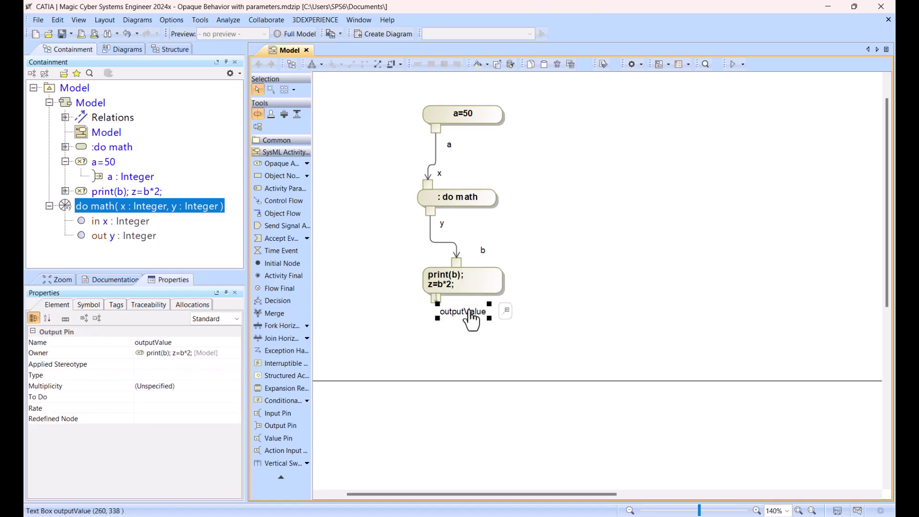
text(z)
click(461, 349)
- Loop pin z through a merge node into do math's x, routing the flow below print
click(436, 301)
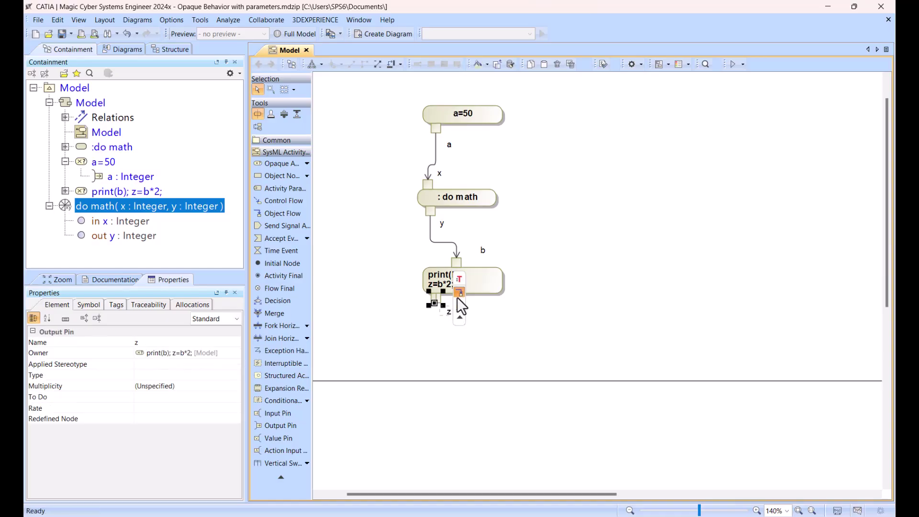
click(458, 297)
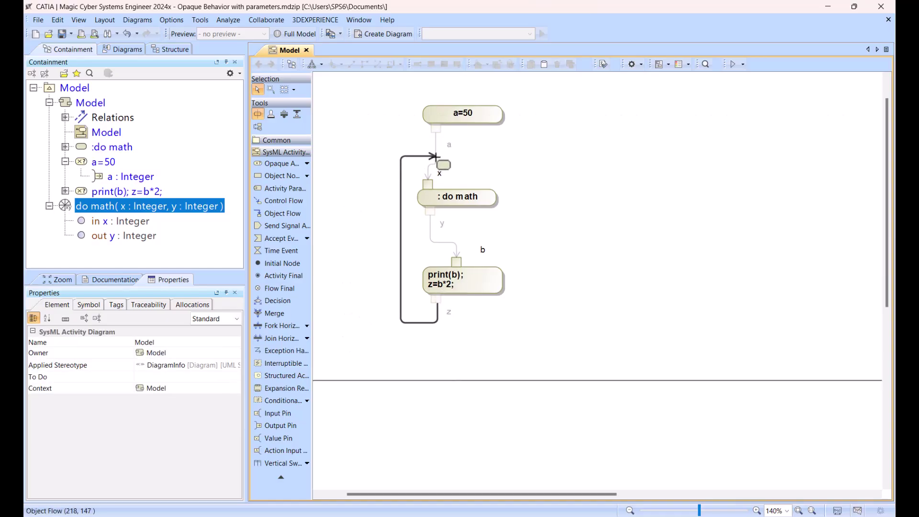
click(353, 159)
click(405, 190)
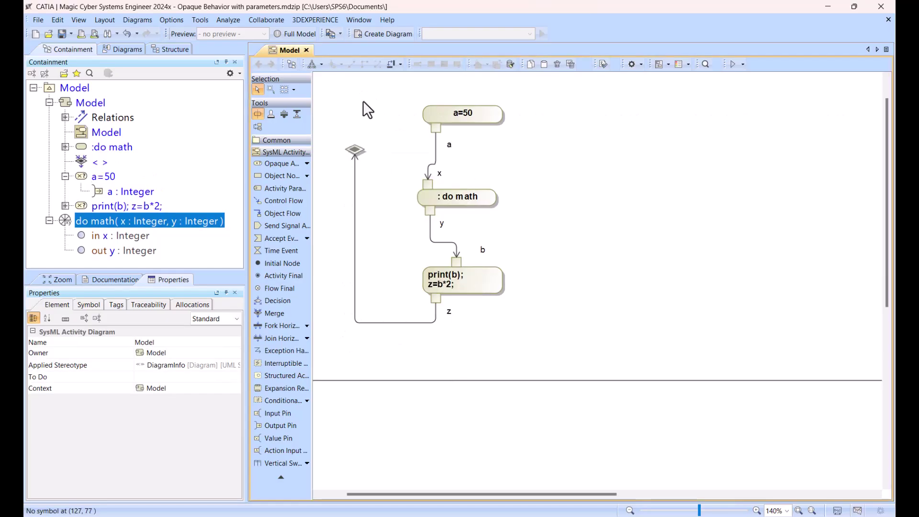
drag(355, 153, 435, 150)
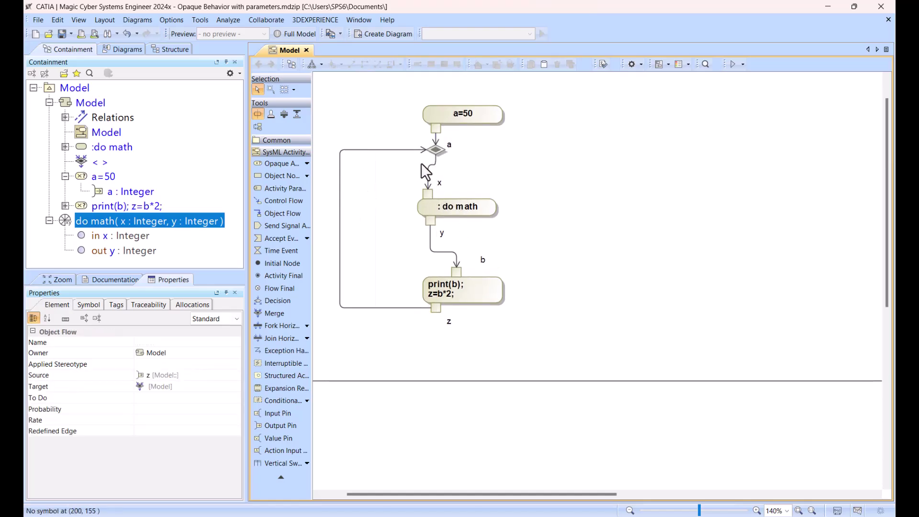
click(434, 194)
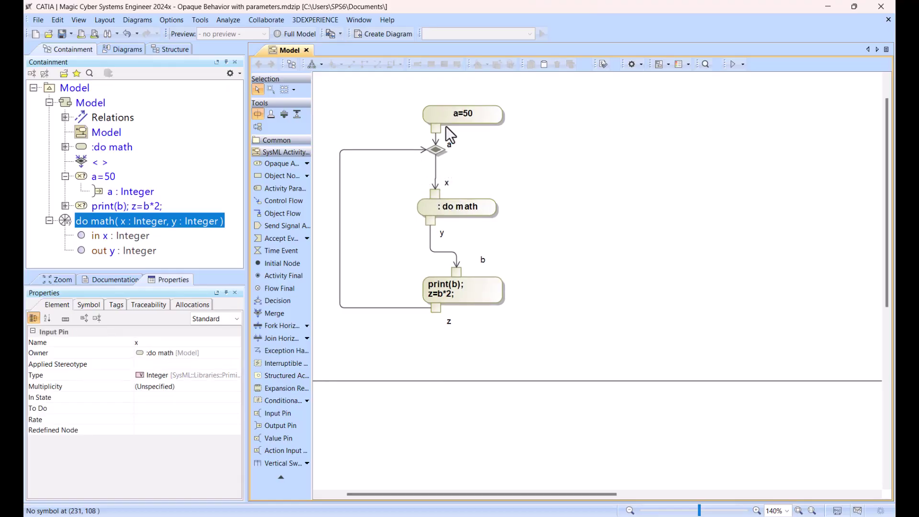
drag(438, 151, 439, 161)
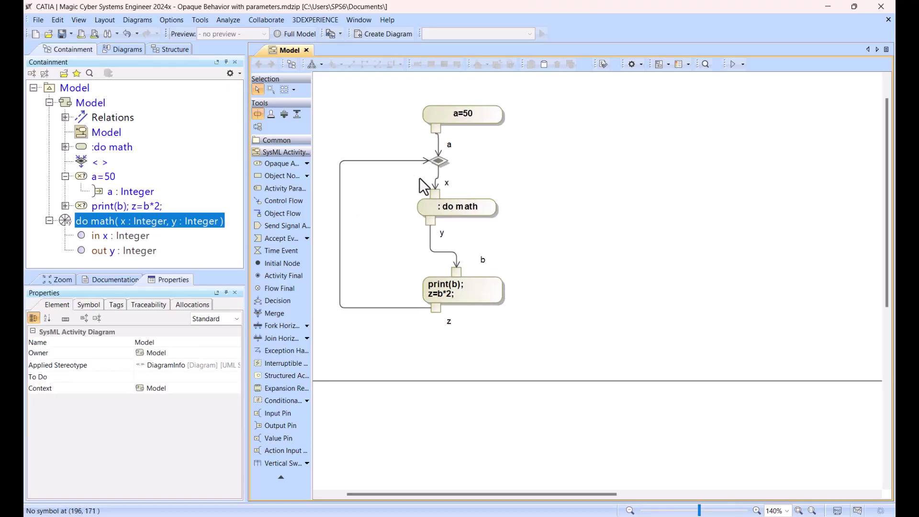
click(399, 321)
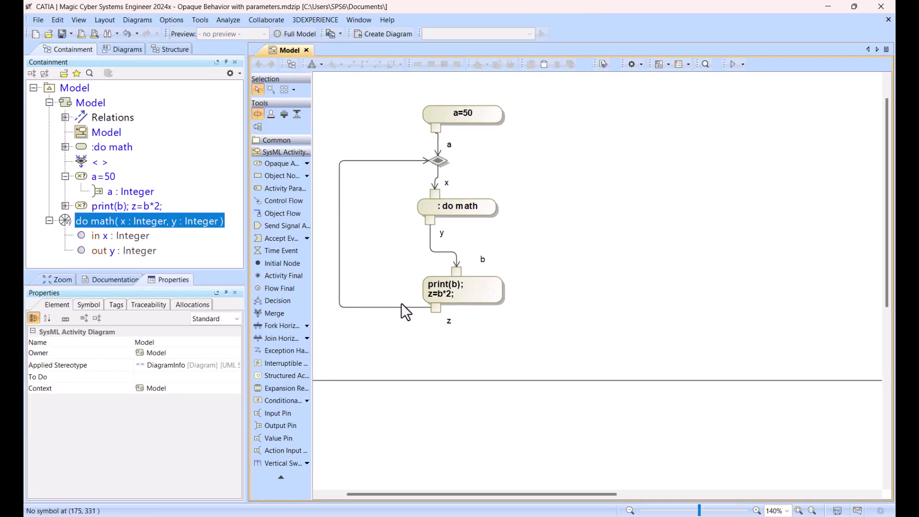
drag(401, 307, 403, 321)
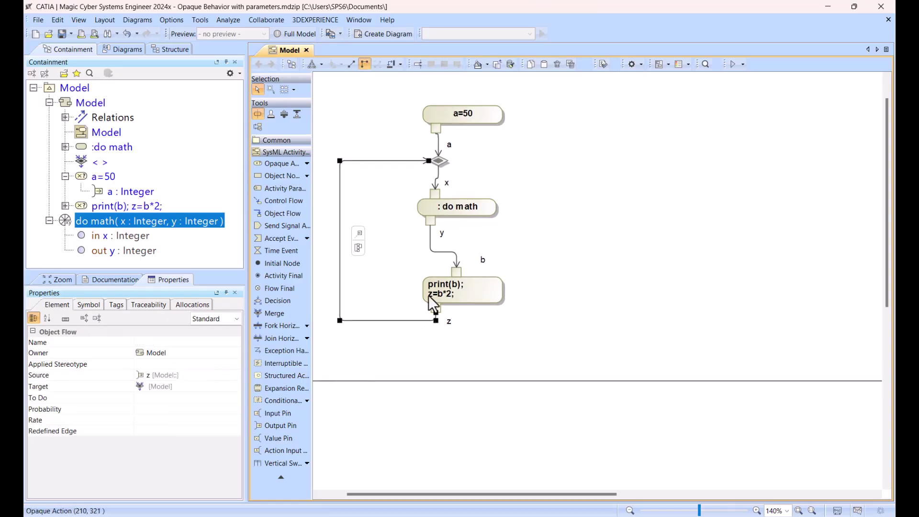
- Run the simulation with a cleared console at maximum animation speed, printing values up to 2293750
click(733, 63)
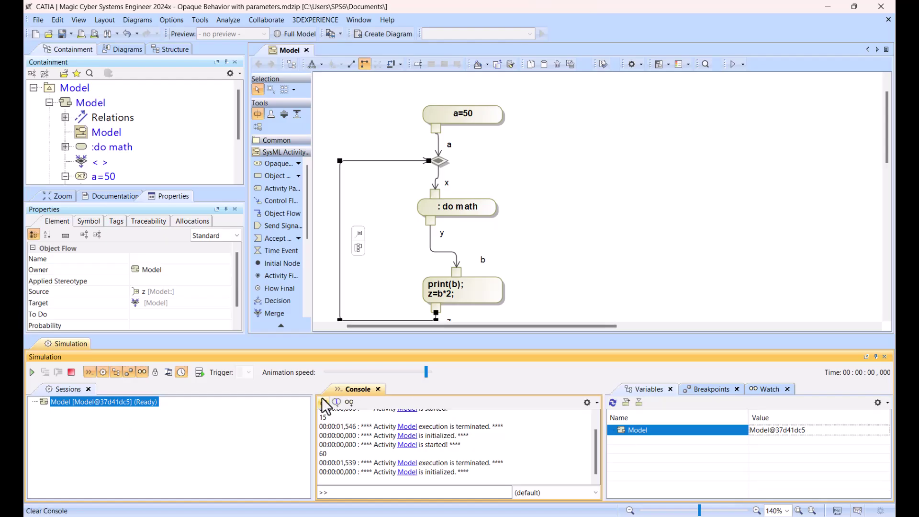
click(323, 402)
click(32, 373)
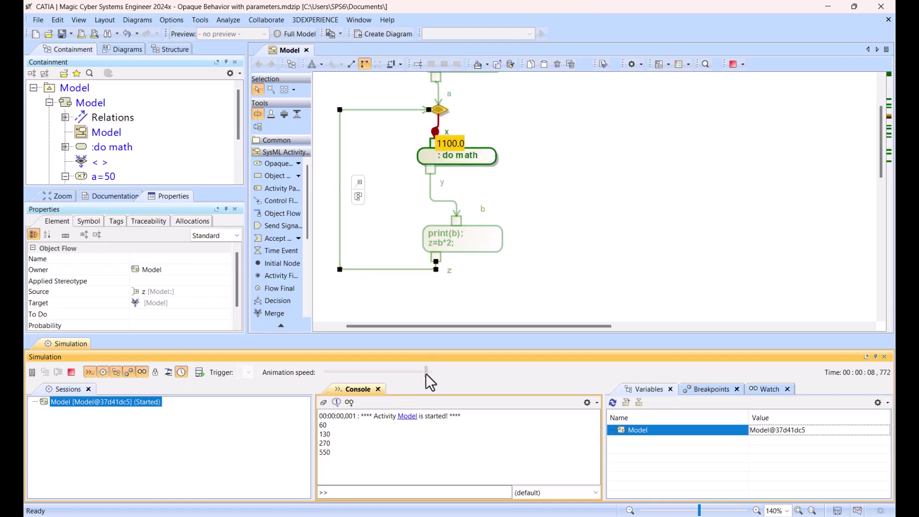
drag(426, 373, 428, 373)
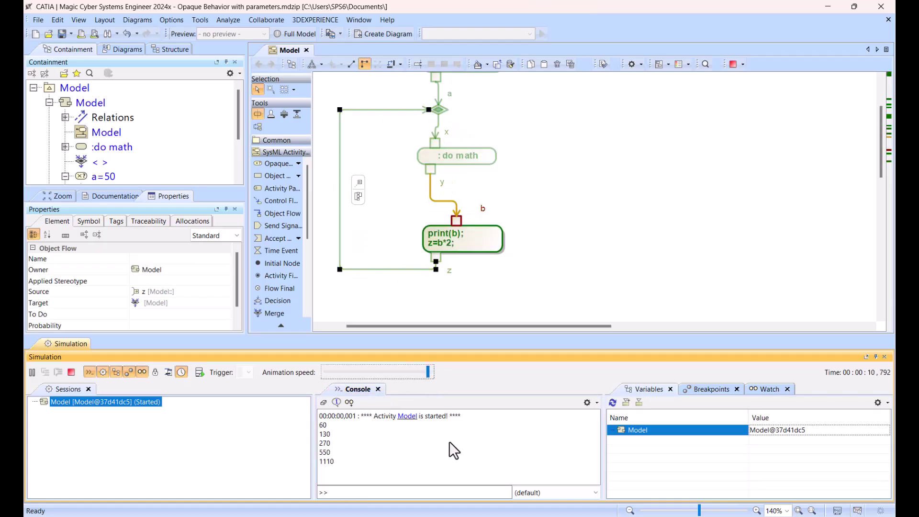
click(429, 376)
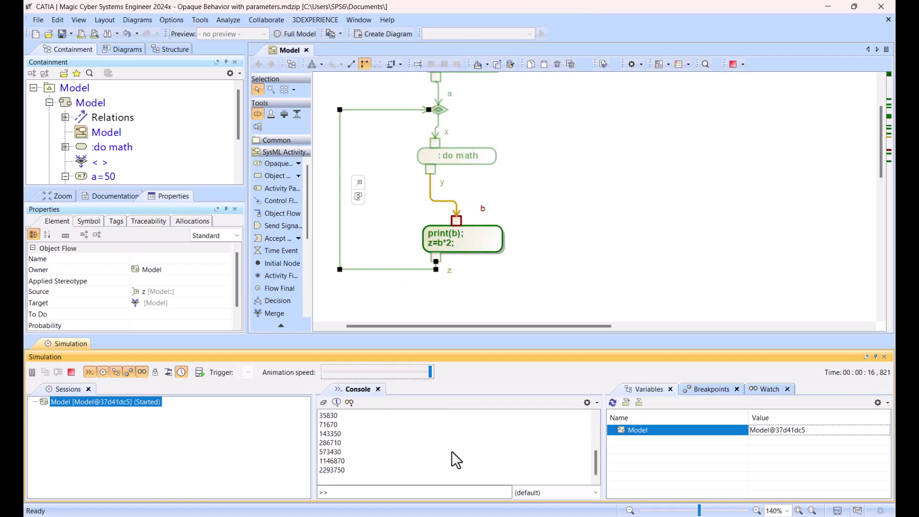
- Create a block named 'system' under the Model package
scroll(474, 271, up, 2)
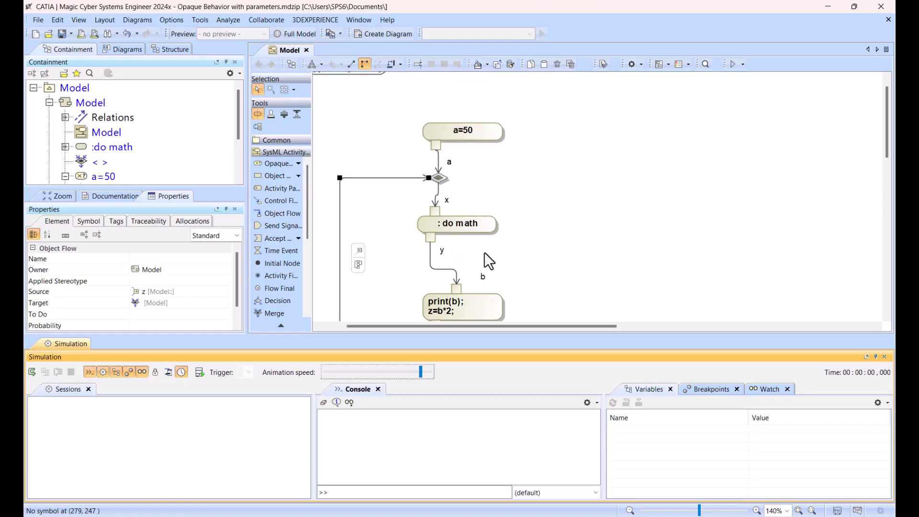
scroll(485, 252, down, 1)
right_click(68, 89)
click(102, 99)
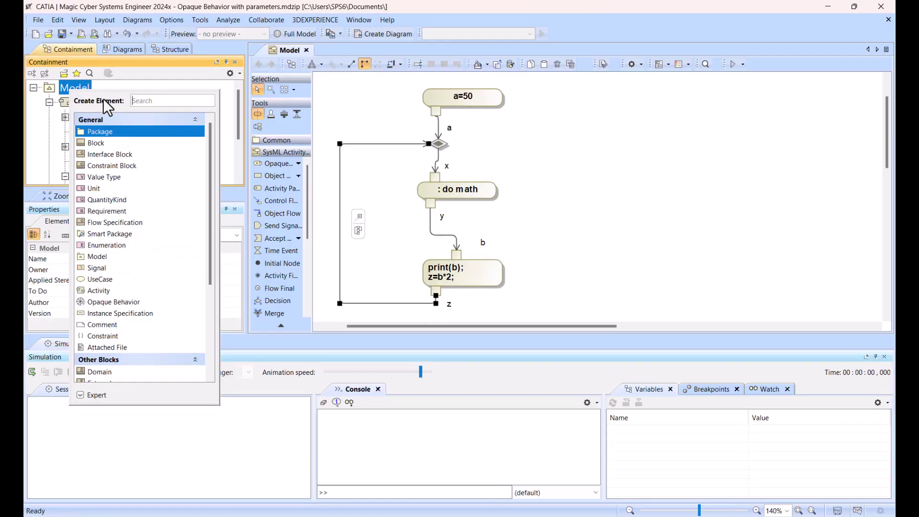
click(102, 142)
text(system)
key(Return)
- Move the Model activity into the system block
click(727, 204)
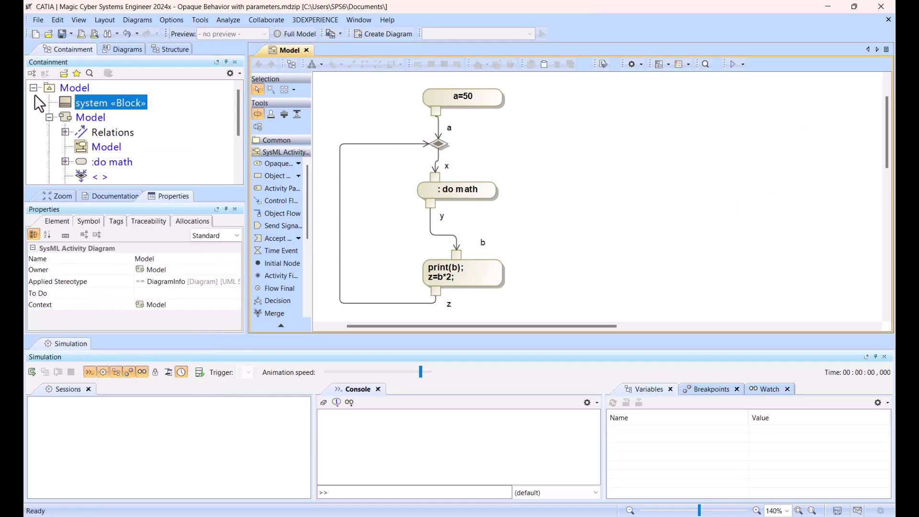
click(49, 118)
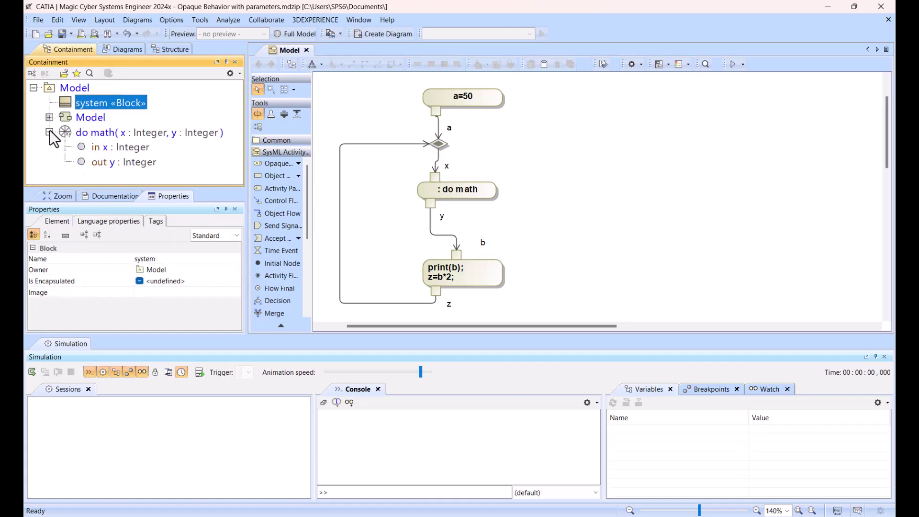
click(50, 132)
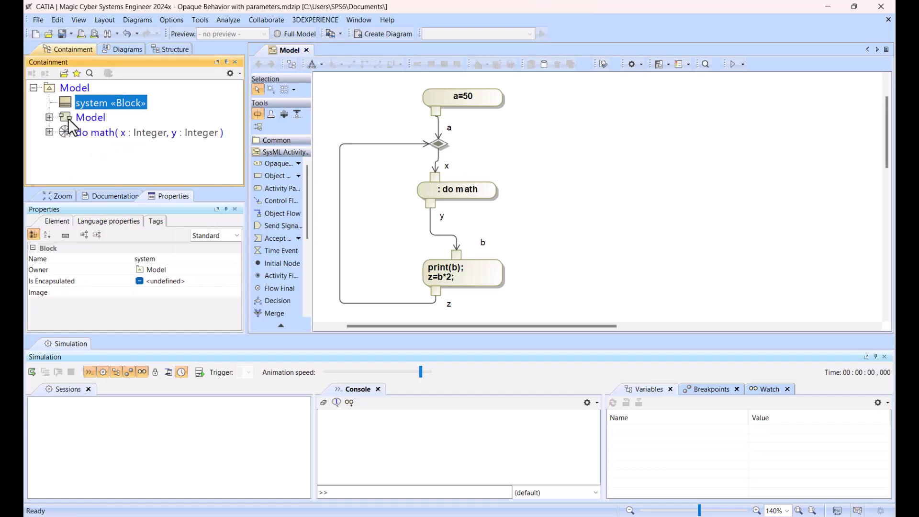
click(49, 118)
click(65, 132)
click(65, 132)
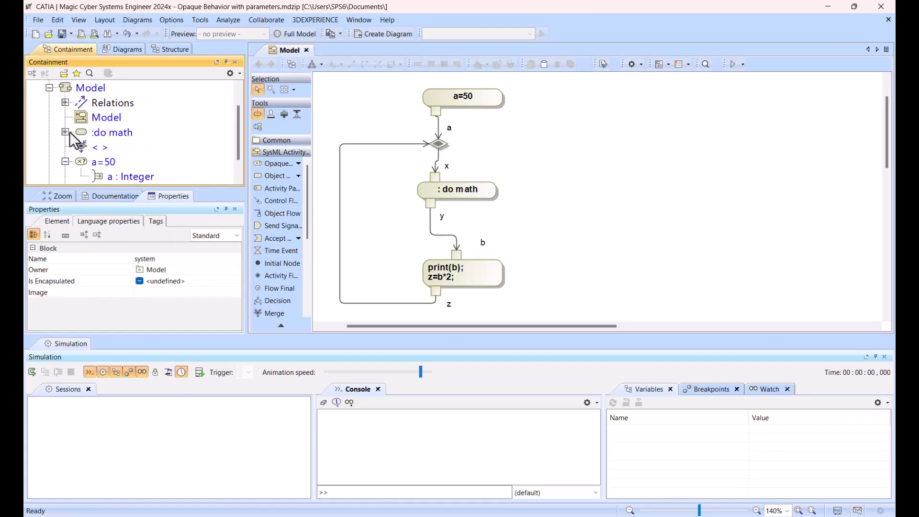
double_click(88, 121)
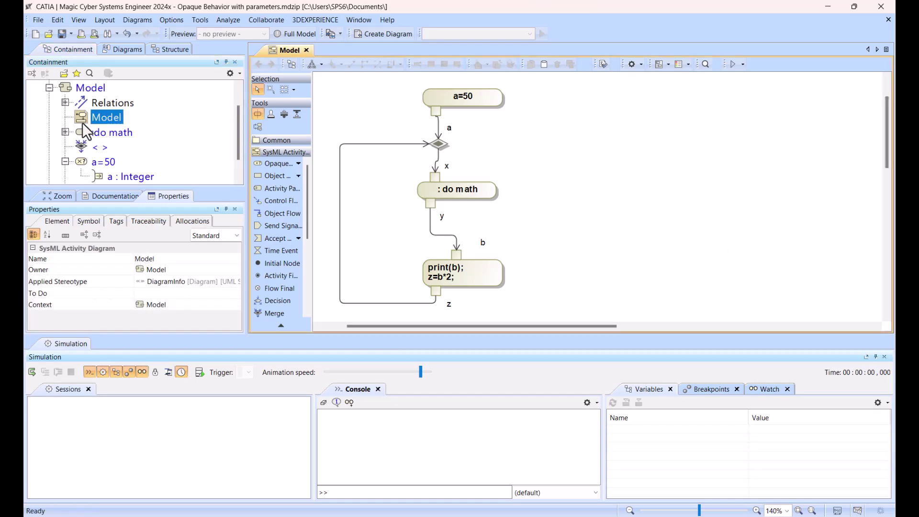
click(49, 88)
drag(91, 124, 65, 107)
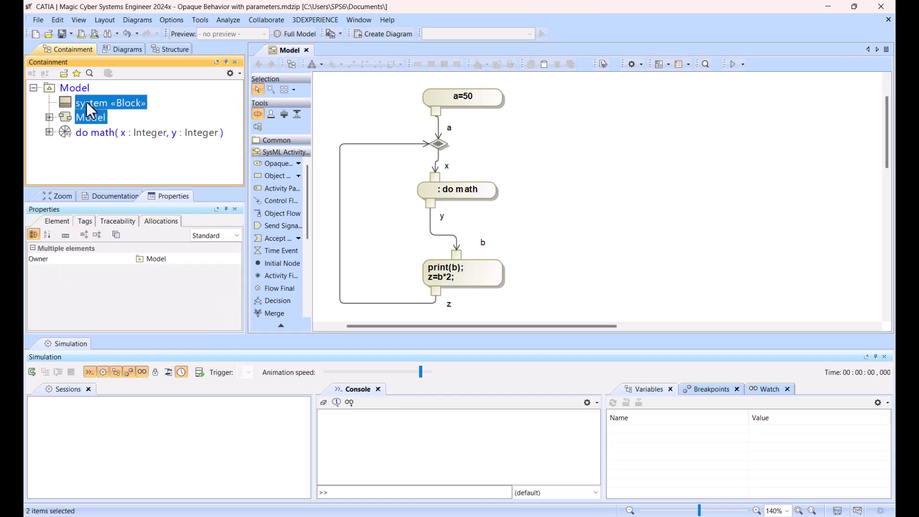
- Open the system block's specification with Expert properties shown
click(49, 102)
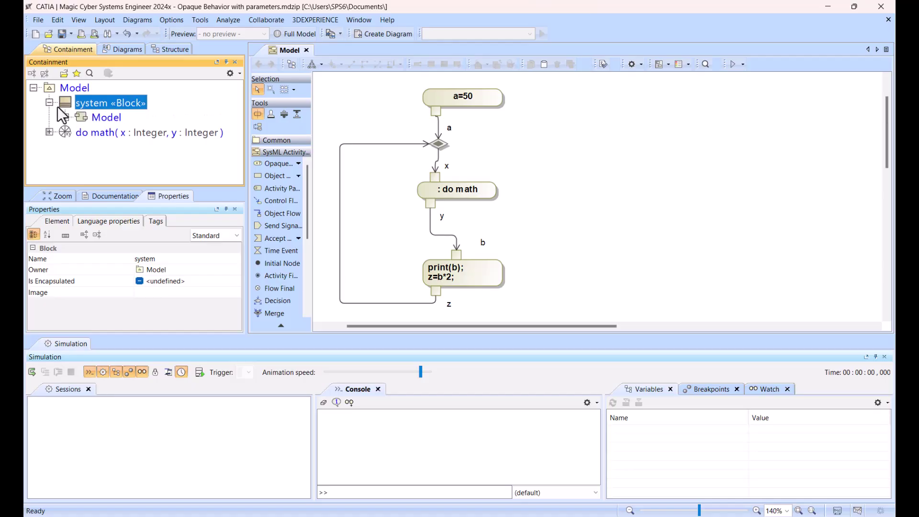
right_click(102, 99)
click(144, 140)
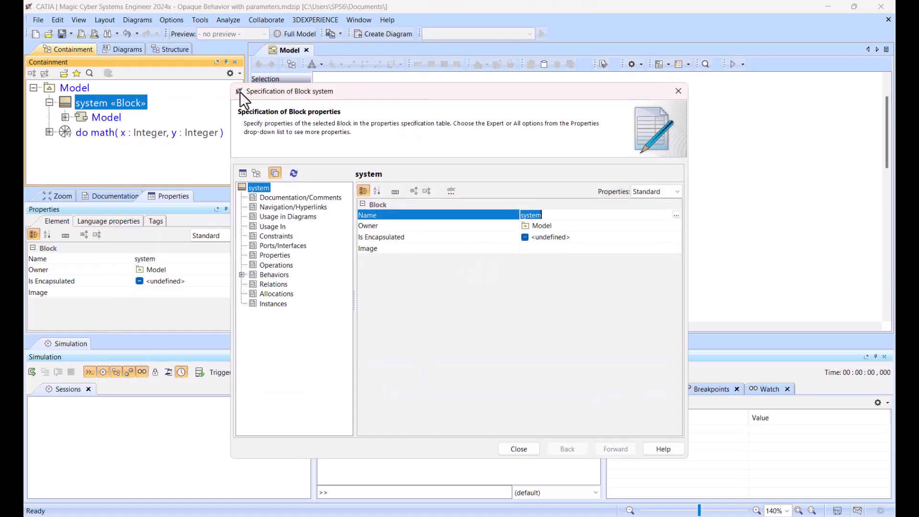
click(644, 197)
click(645, 214)
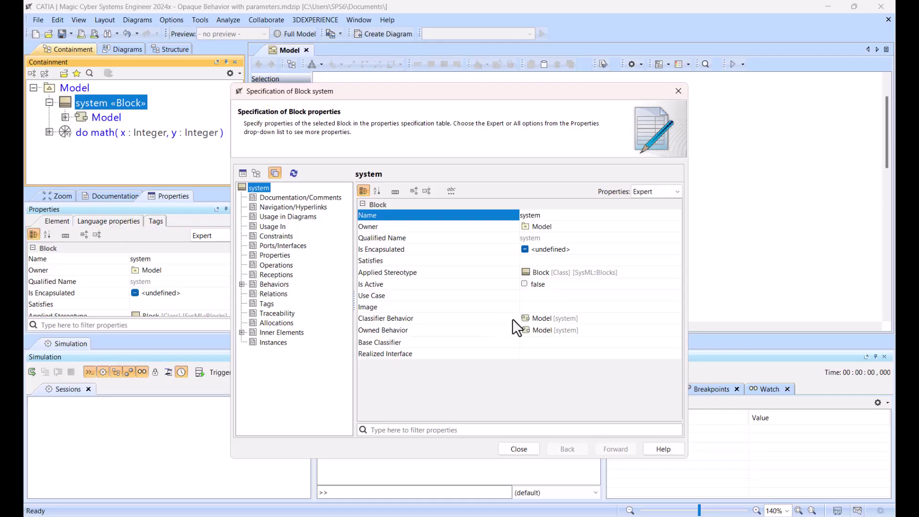
- Close the block specification and edit the a=50 action so its code reads a=A
click(513, 454)
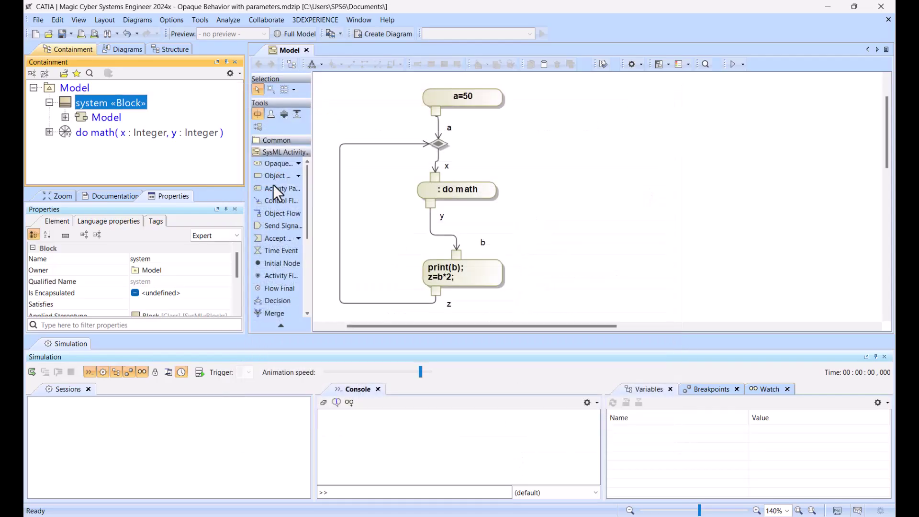
click(462, 95)
double_click(463, 96)
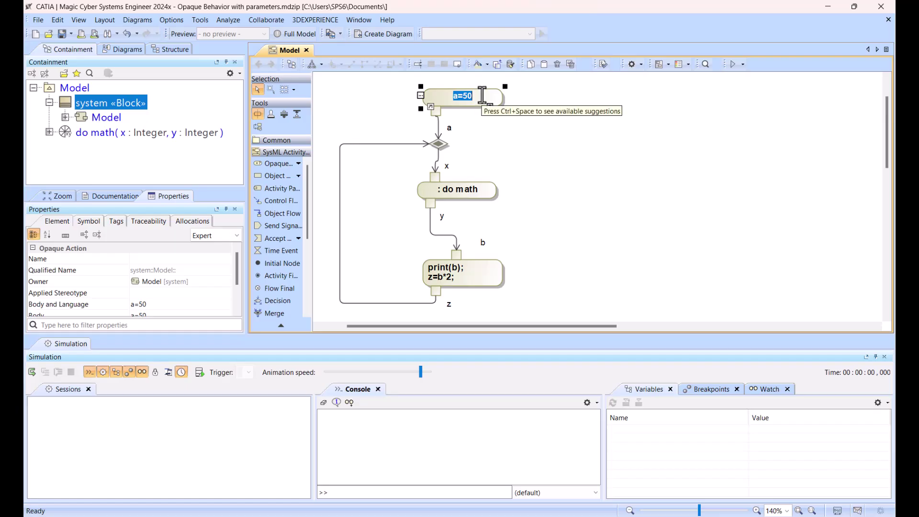
click(482, 95)
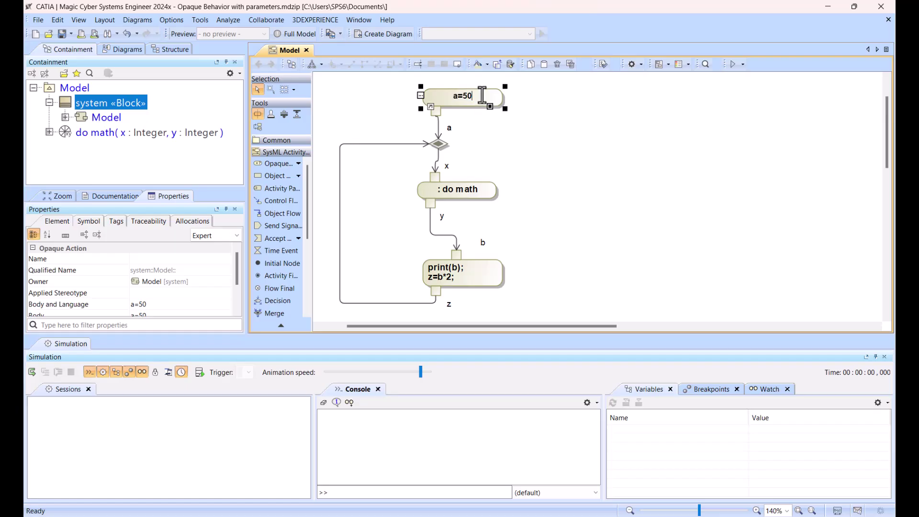
text(A;)
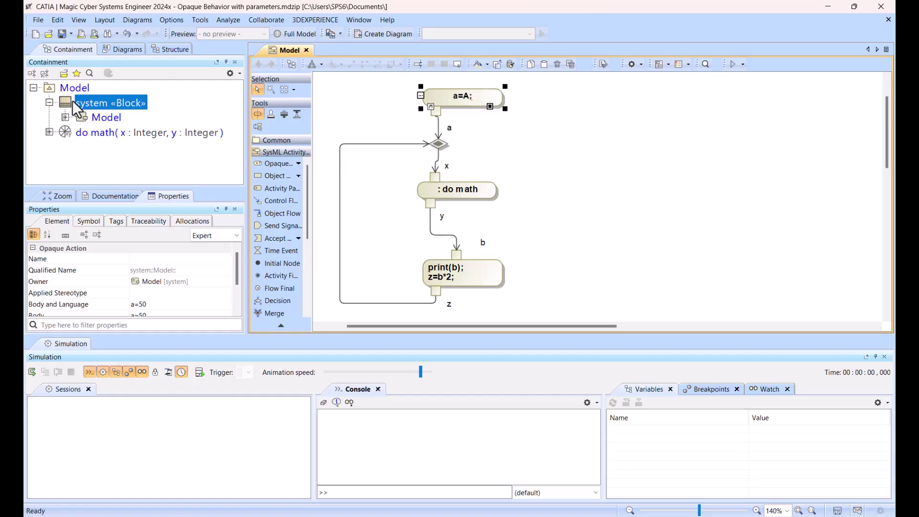
- Add a value property A of type Integer to the system block
right_click(73, 100)
click(94, 113)
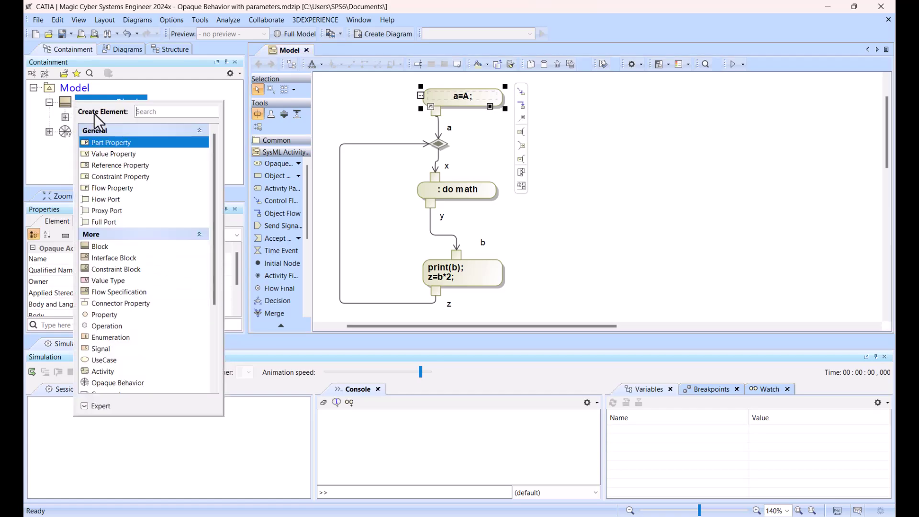
click(110, 158)
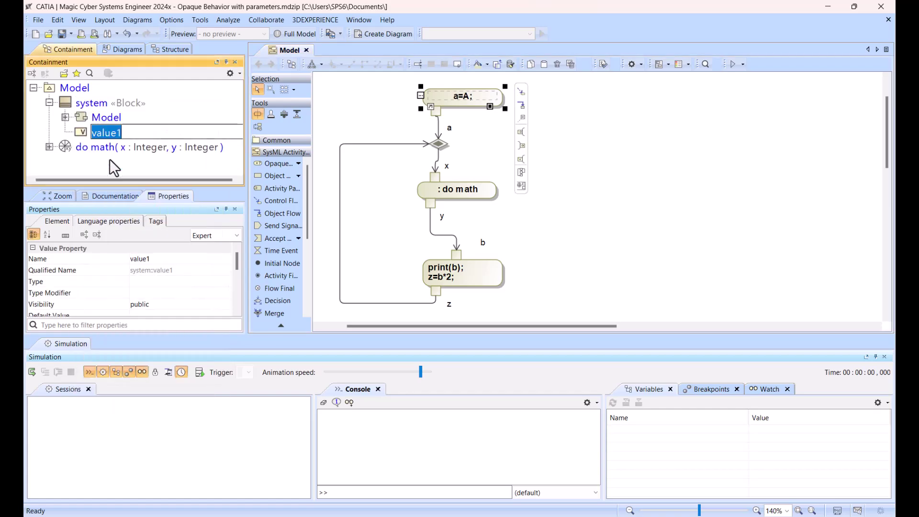
text(A:in)
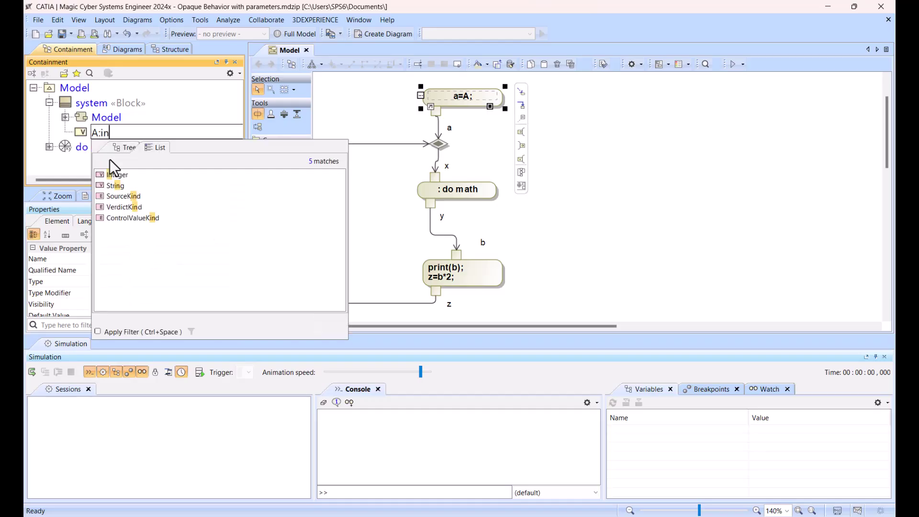
key(Return)
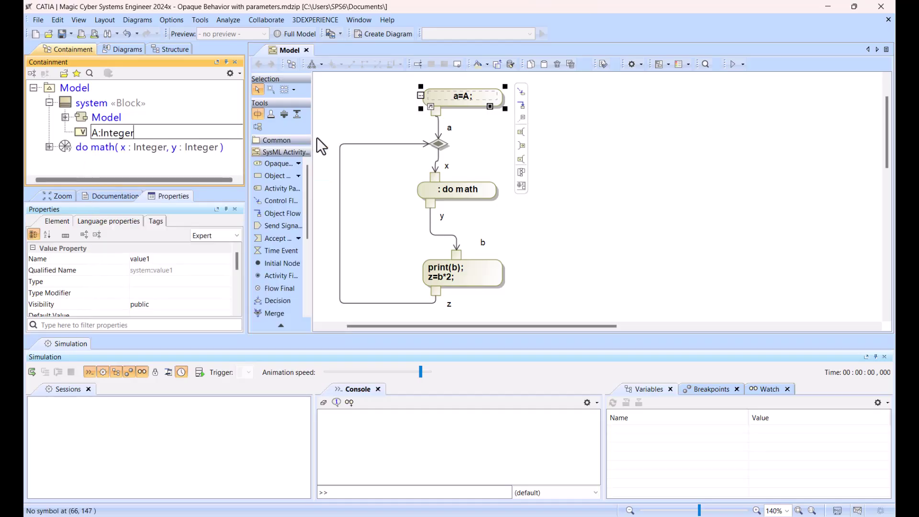
click(370, 100)
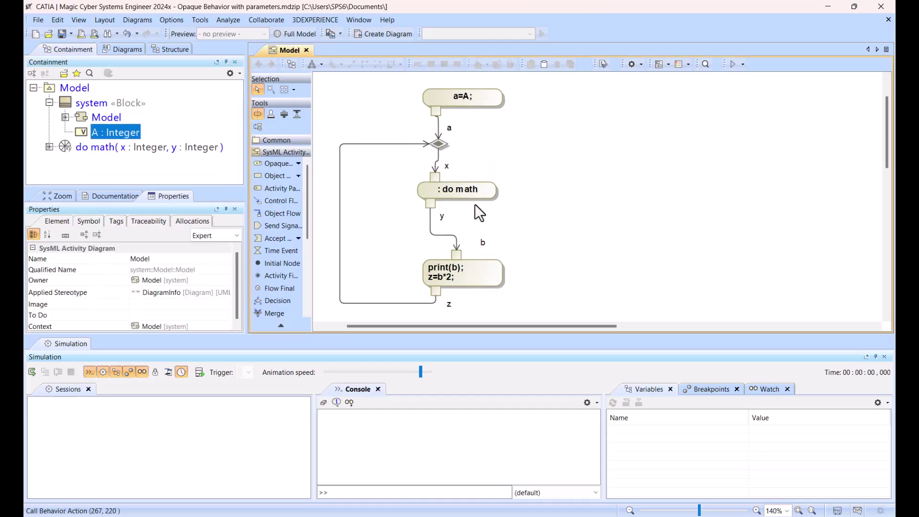
- Add the line B=z; to the print action's code
click(458, 274)
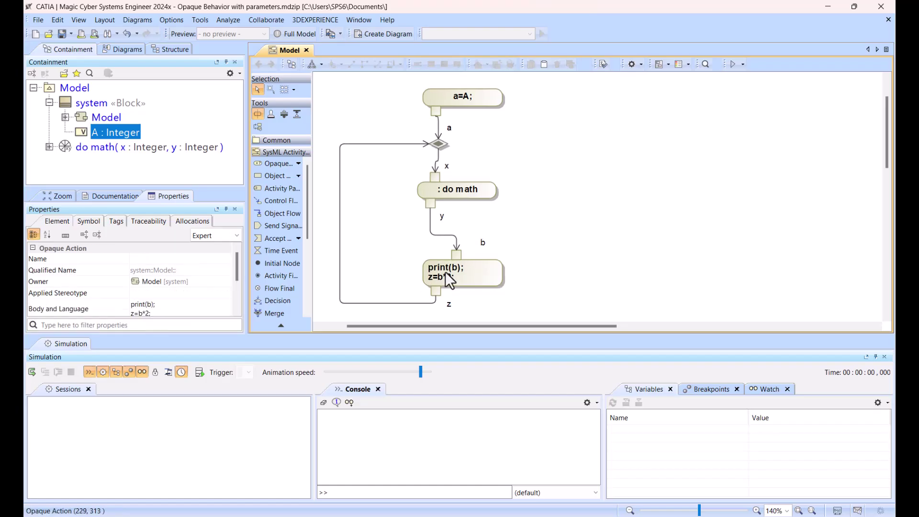
click(442, 280)
click(466, 281)
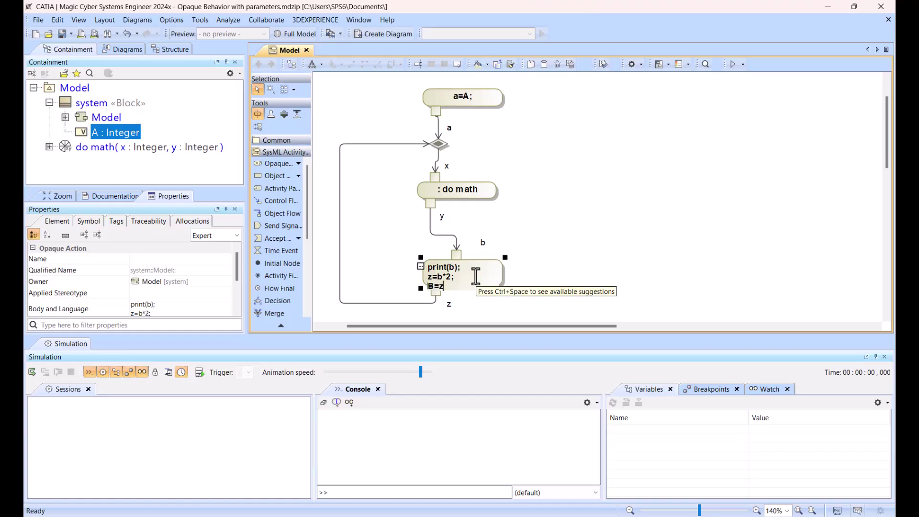
key(Left)
key(Left)
click(551, 239)
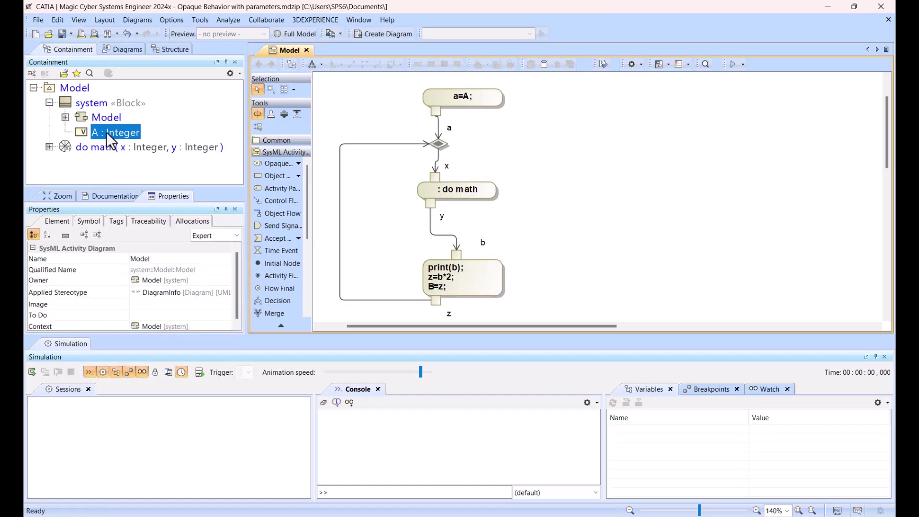
- Add a second value property B of type Integer to system
click(88, 108)
key(ctrl+shift+e)
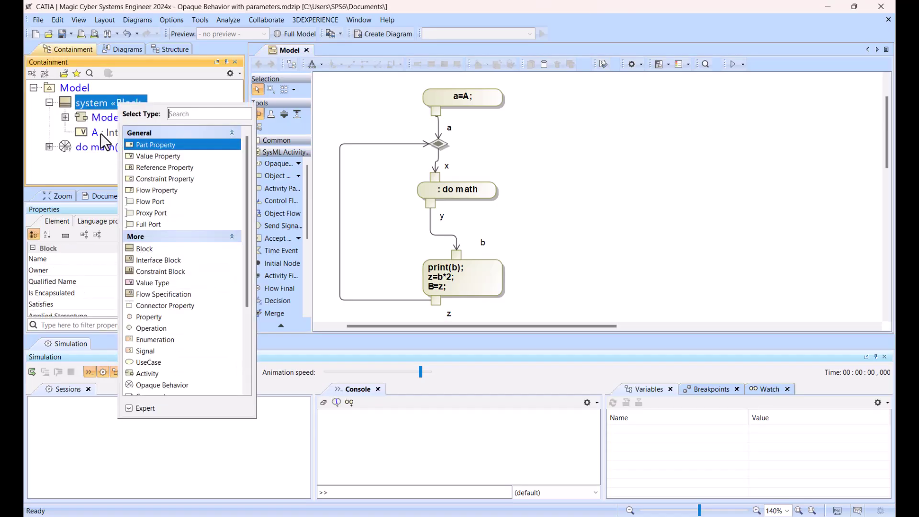
click(163, 156)
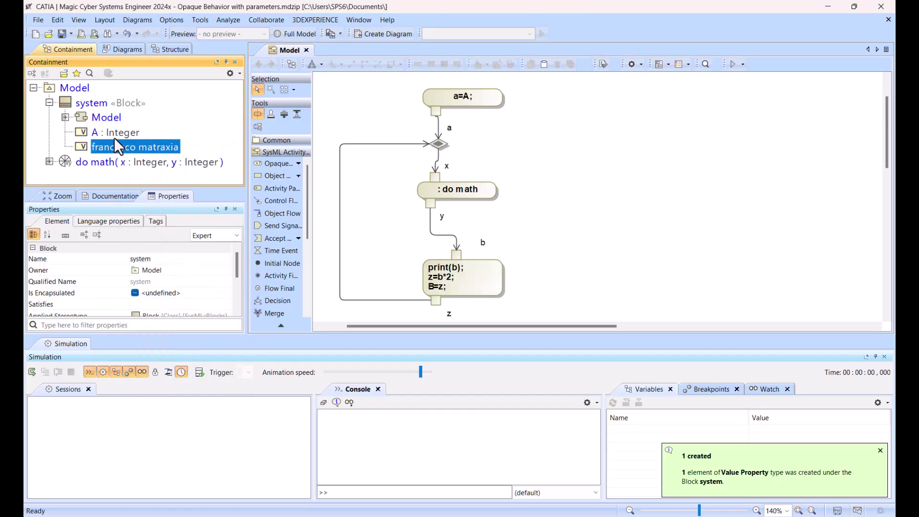
click(120, 151)
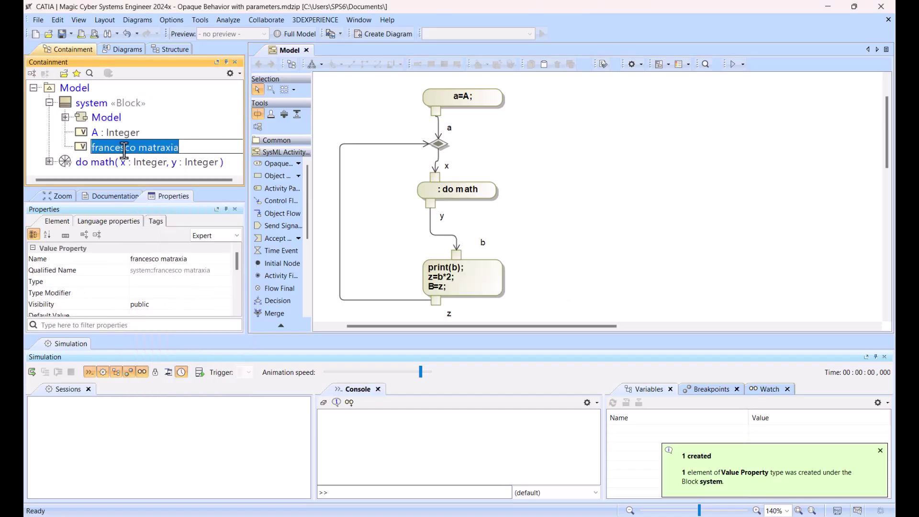
text(B)
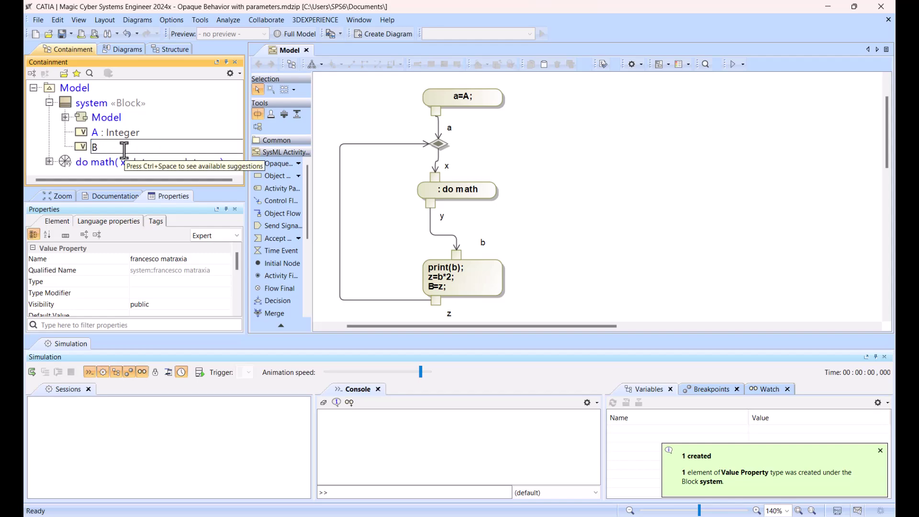
text(: in)
key(ctrl+space)
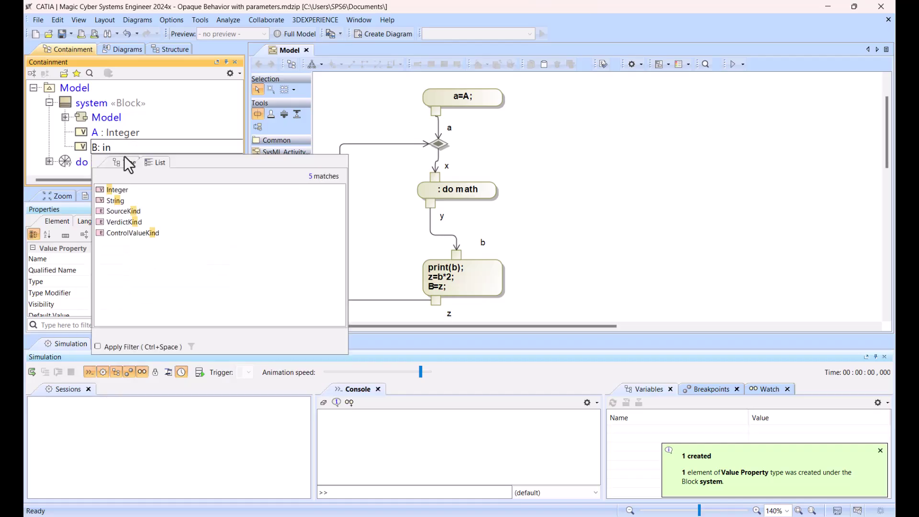
click(119, 194)
click(136, 106)
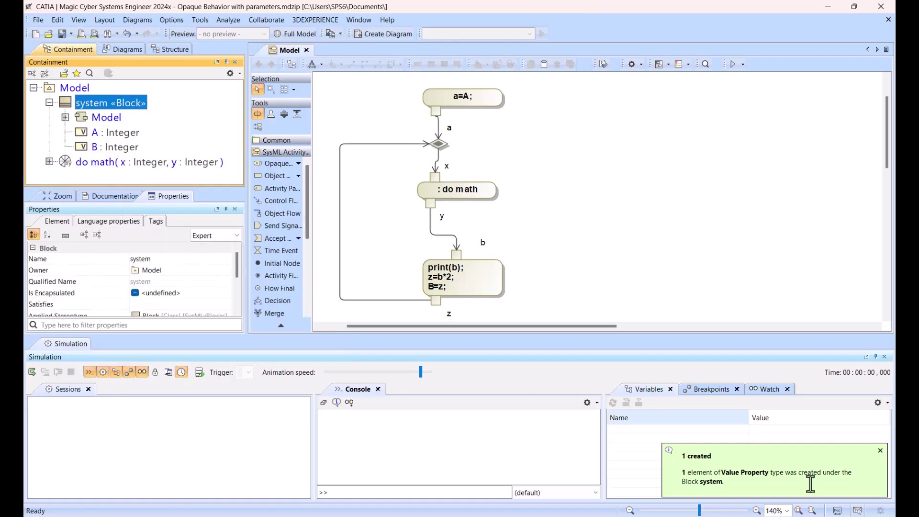
- Route the z loop-back flow lower, below the z pin
click(680, 228)
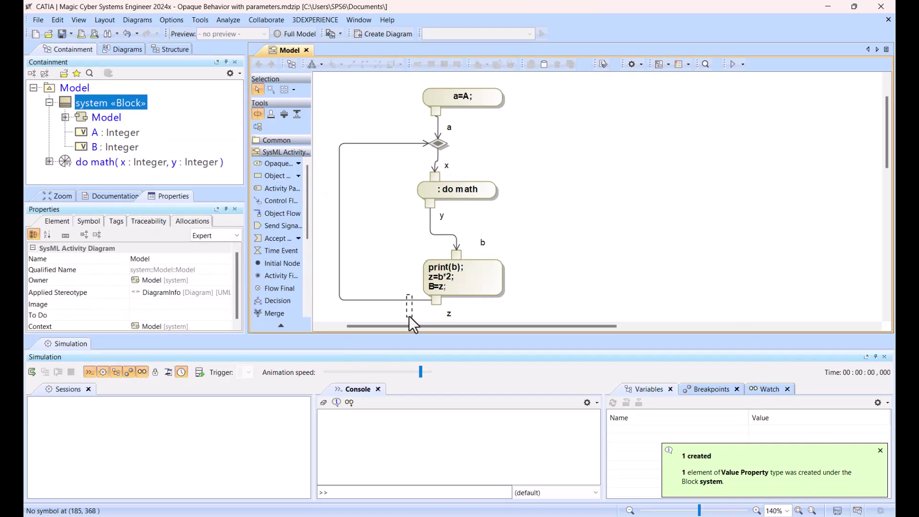
click(408, 302)
drag(408, 302, 408, 311)
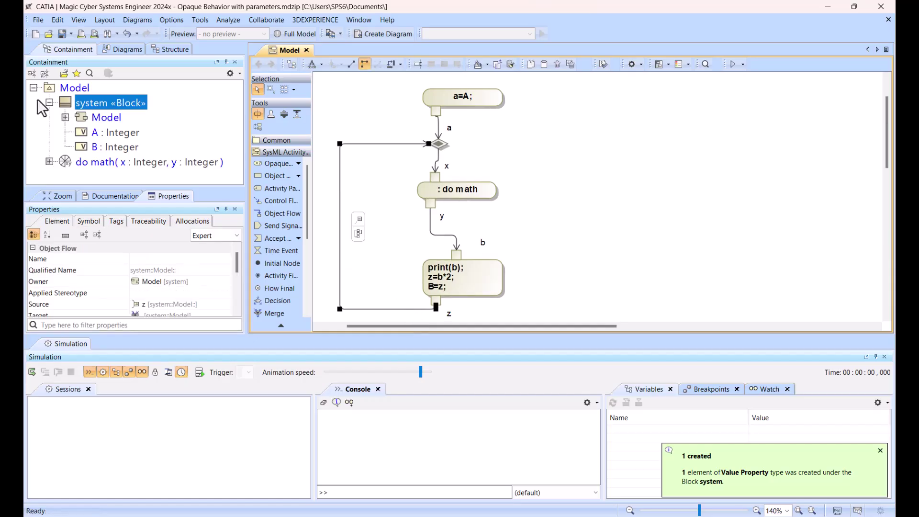
- Give A a default value of 2 and run the activity simulation
click(122, 146)
click(126, 134)
click(143, 133)
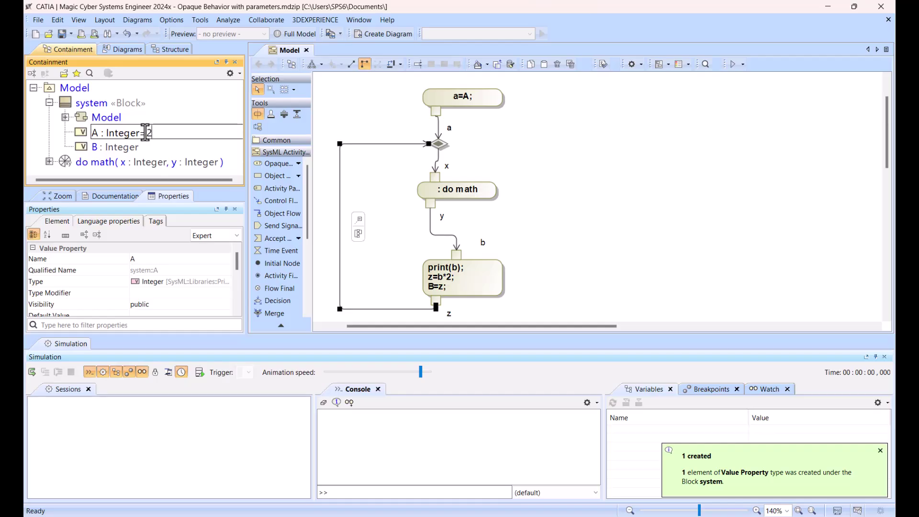
click(141, 148)
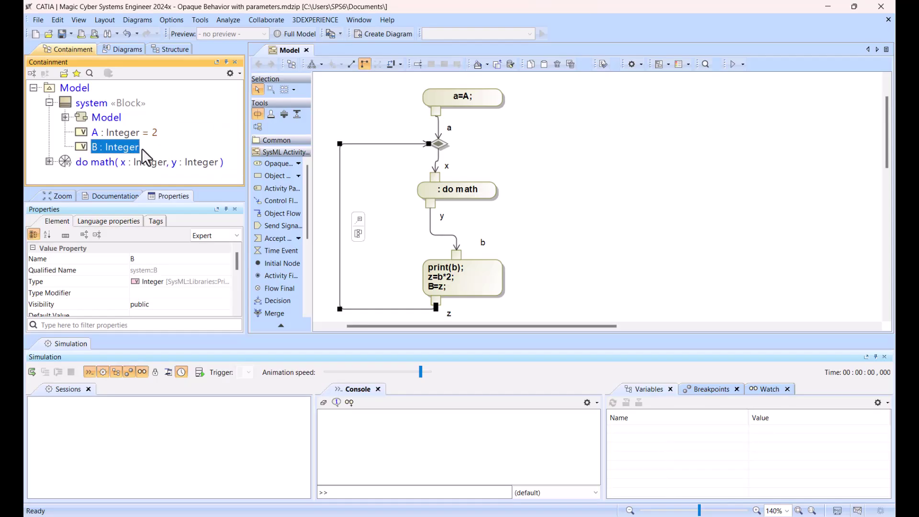
click(32, 372)
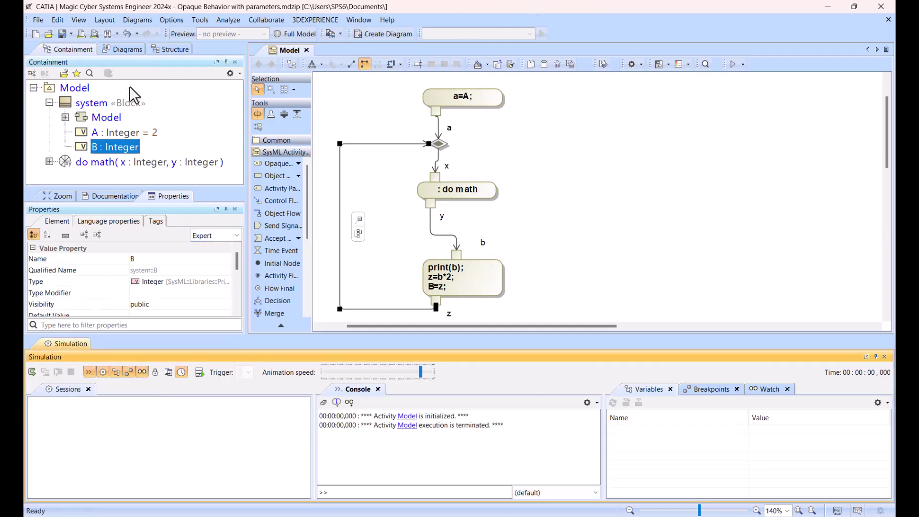
- Simulate the system block, printing 12, 34 and 78, then terminate the session
click(80, 107)
right_click(80, 107)
mouse_move(166, 418)
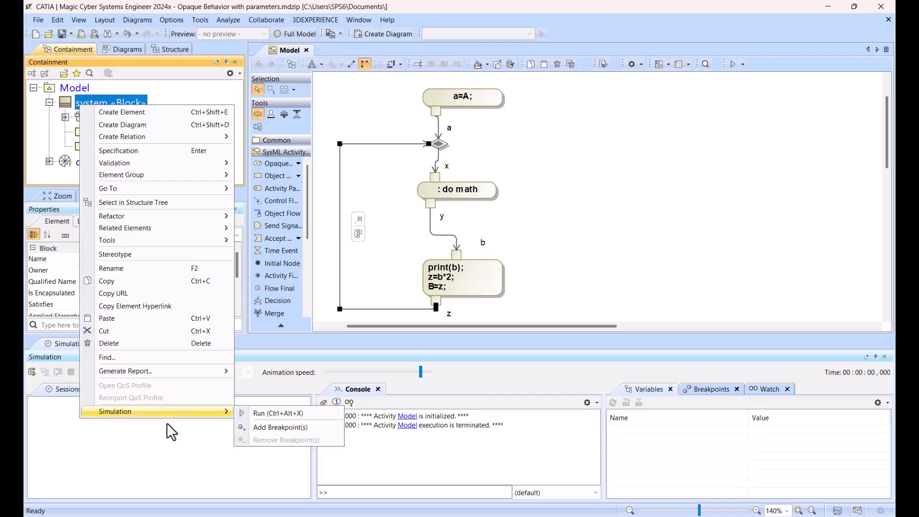
click(271, 415)
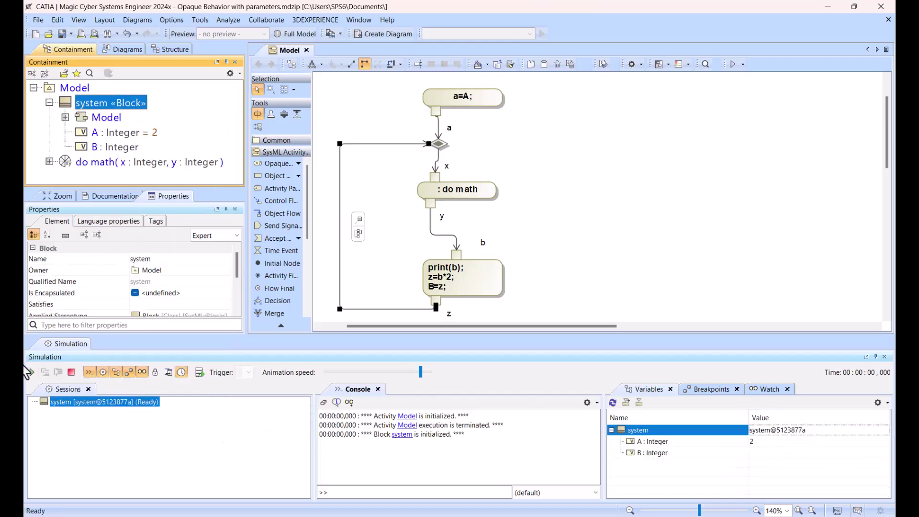
click(30, 371)
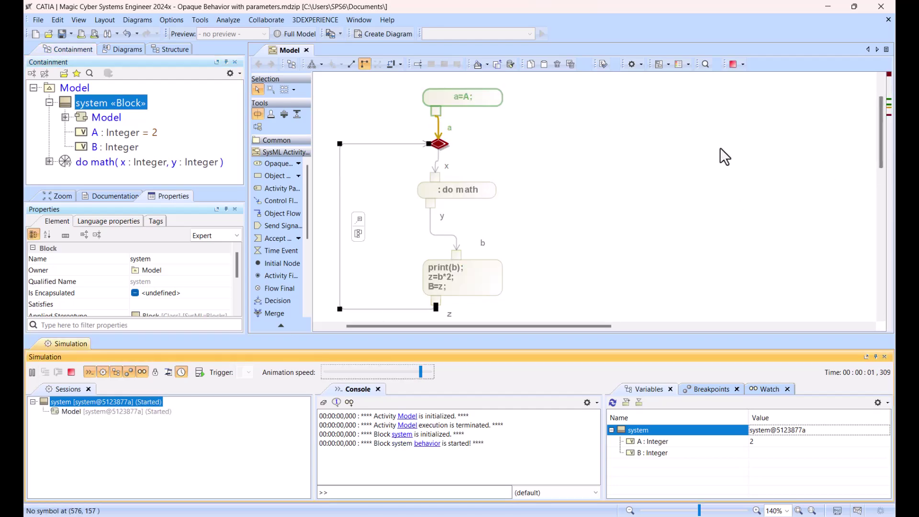
scroll(668, 183, down, 1)
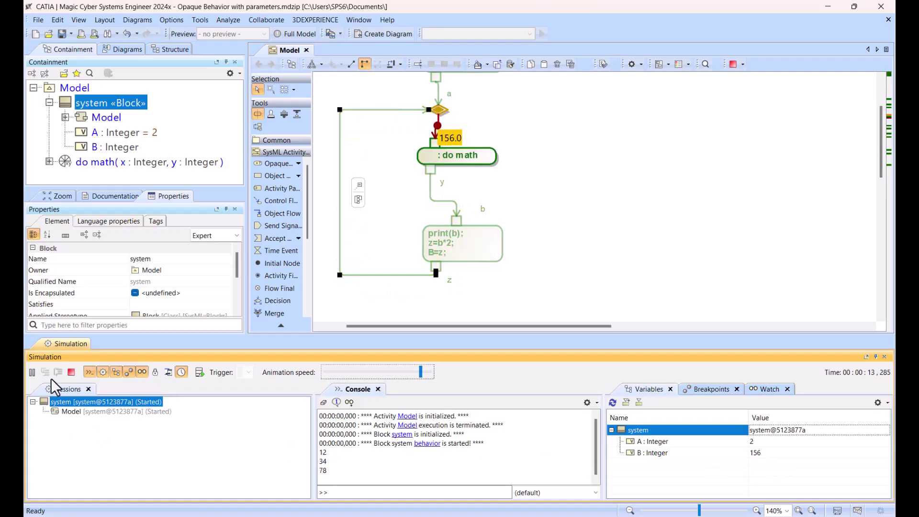
click(71, 372)
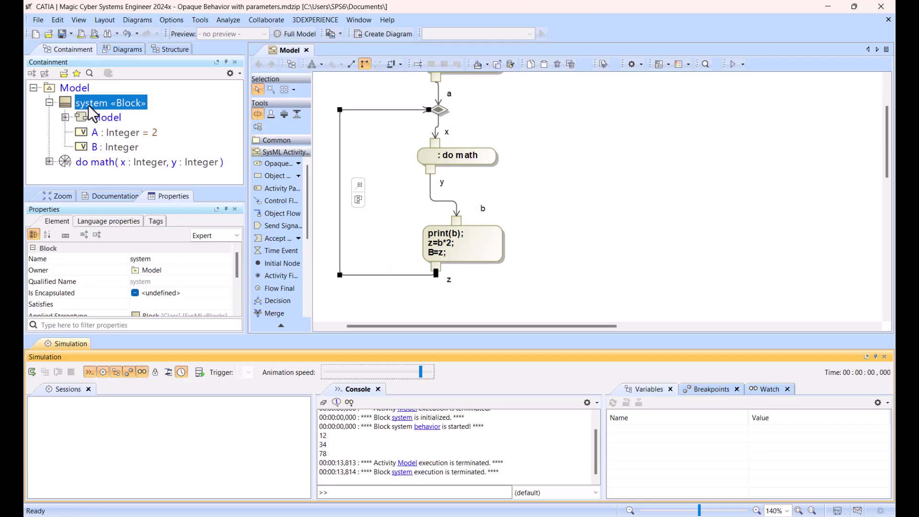
- Create an Instance Table under Model with system as its classifier
click(74, 89)
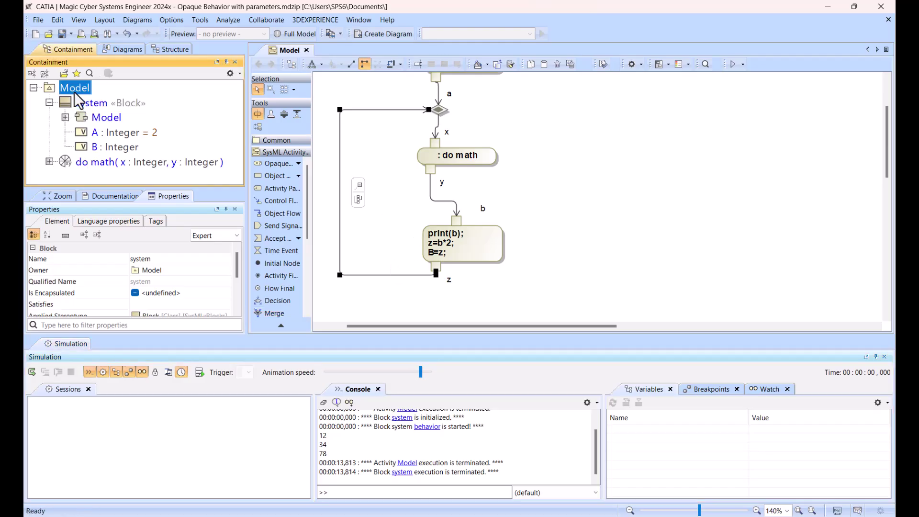
click(360, 33)
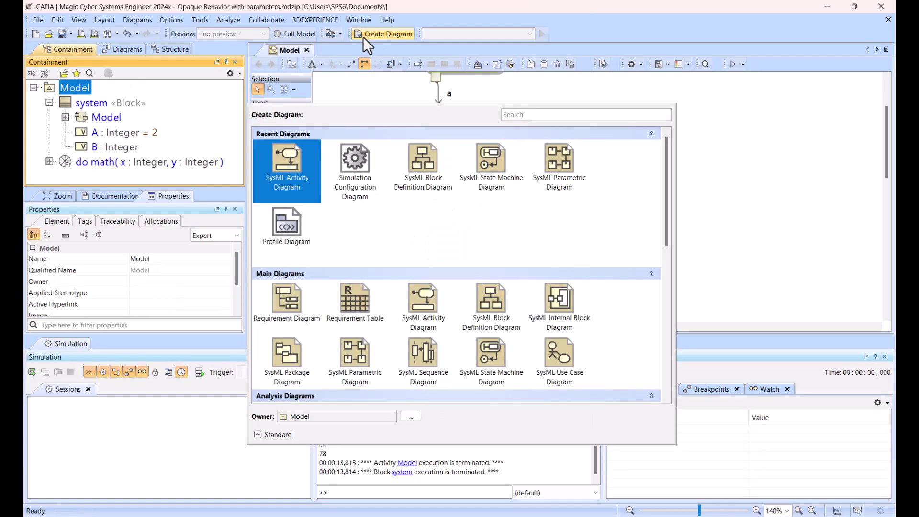
key(Right)
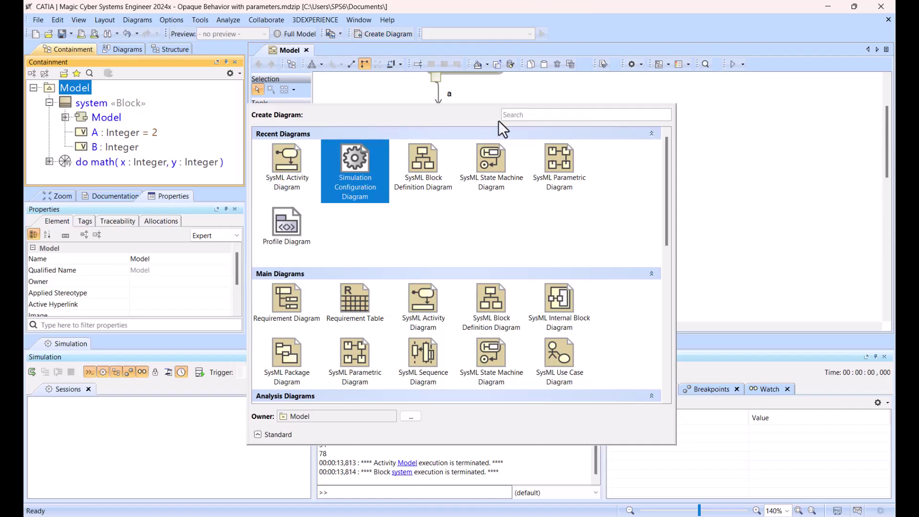
text(instan)
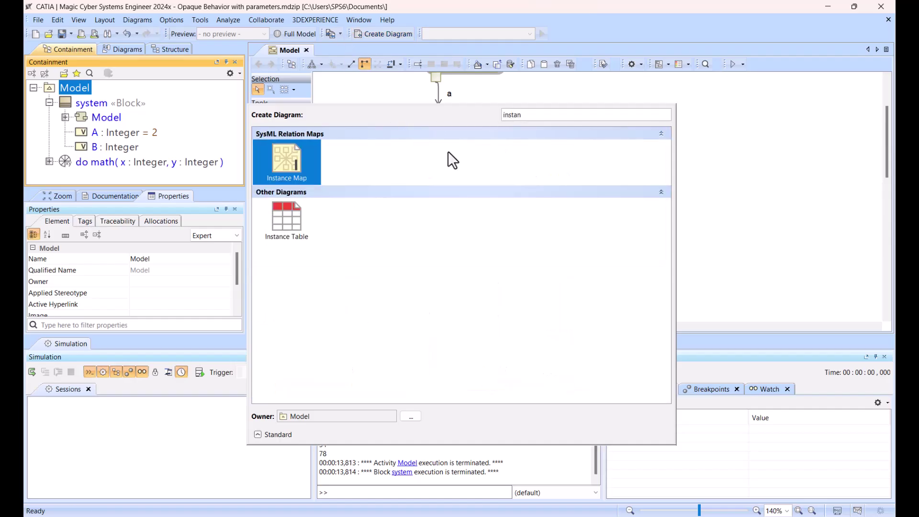
click(286, 221)
key(Return)
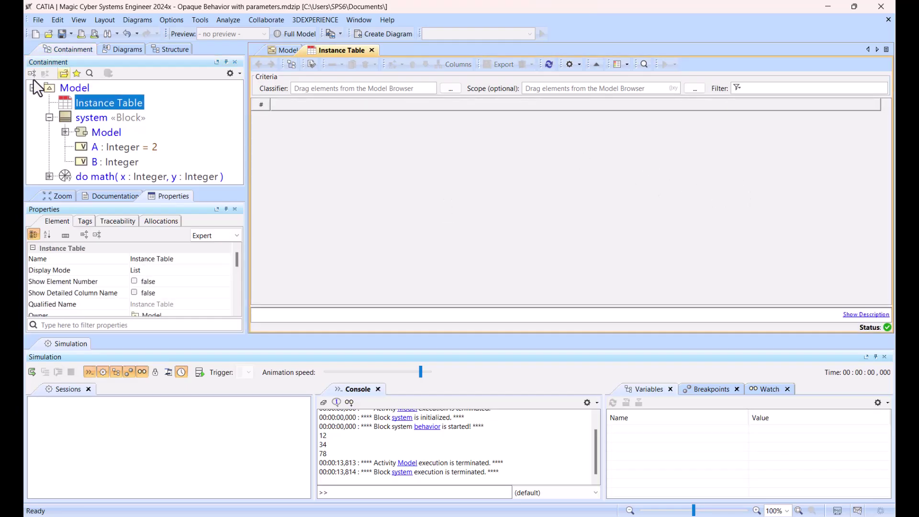
drag(71, 120, 322, 86)
- Add five system instances with parts, system through system4
click(376, 154)
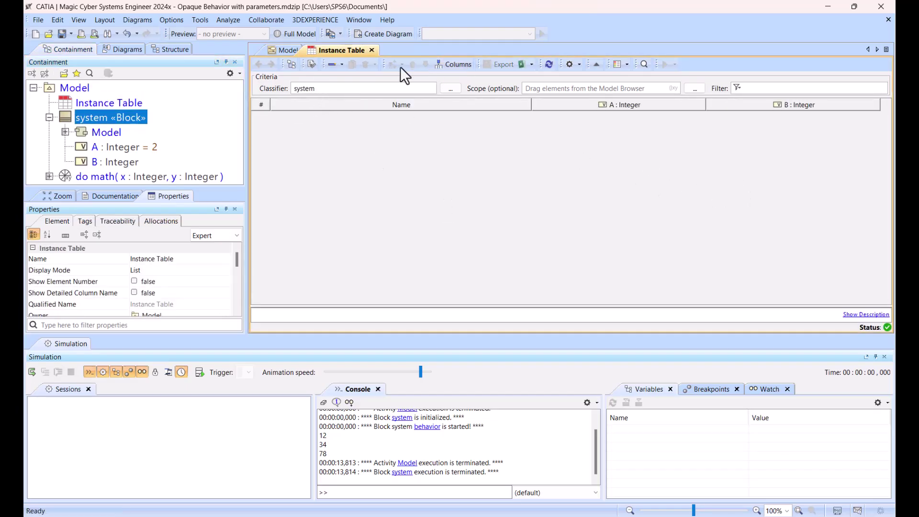
click(342, 64)
click(346, 85)
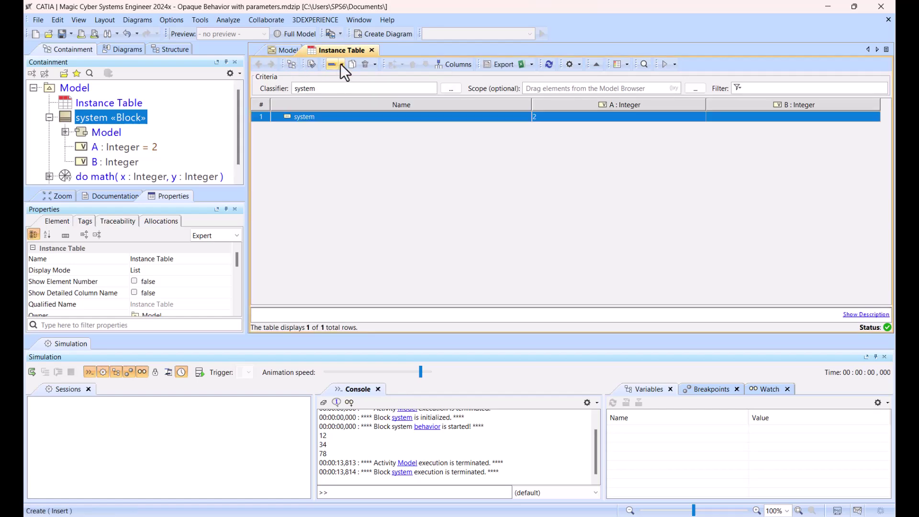
click(342, 64)
click(346, 88)
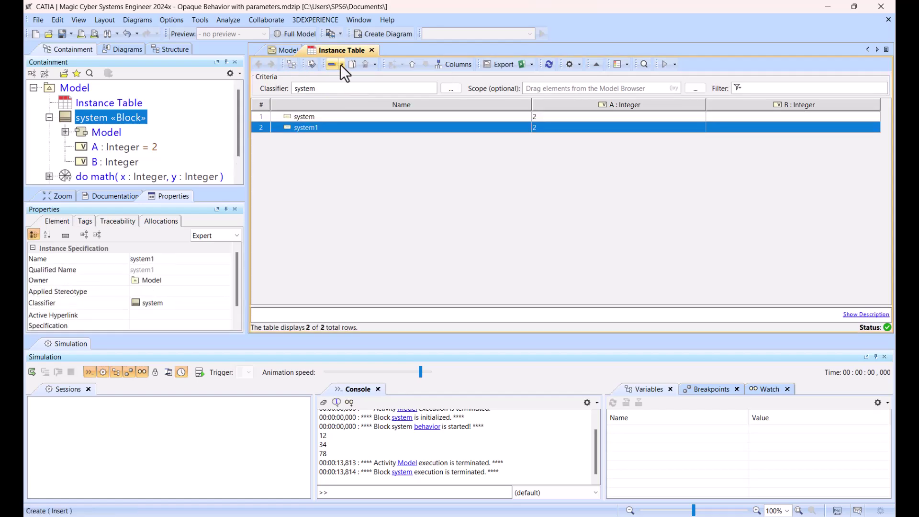
click(341, 64)
click(350, 89)
click(343, 63)
click(349, 87)
click(342, 65)
click(350, 89)
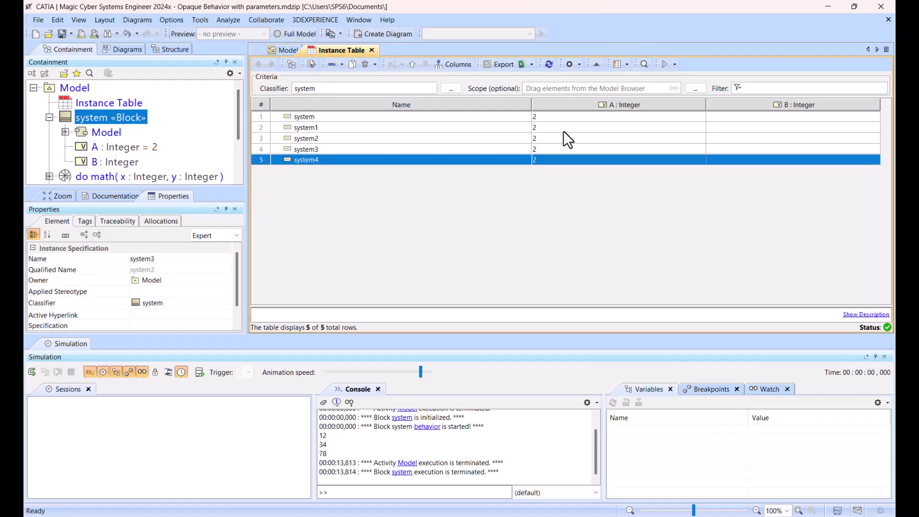
- Set the instances' A values to 5, 10, 15 and 25, and narrow the Name column
click(560, 127)
click(560, 127)
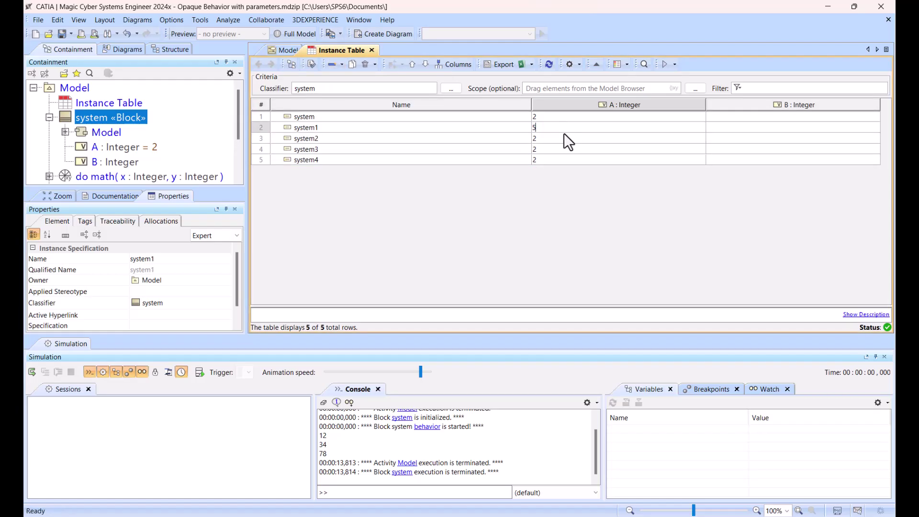
click(557, 139)
text(10)
click(555, 149)
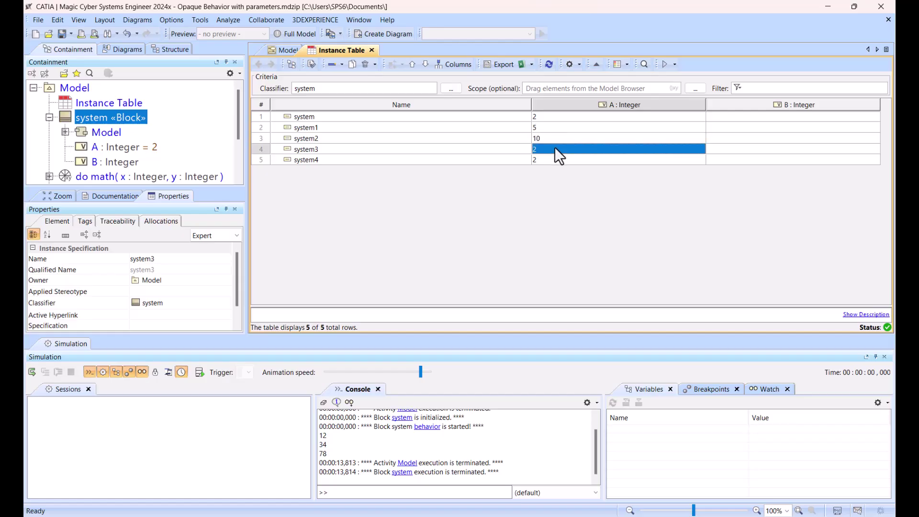
text(15)
click(554, 158)
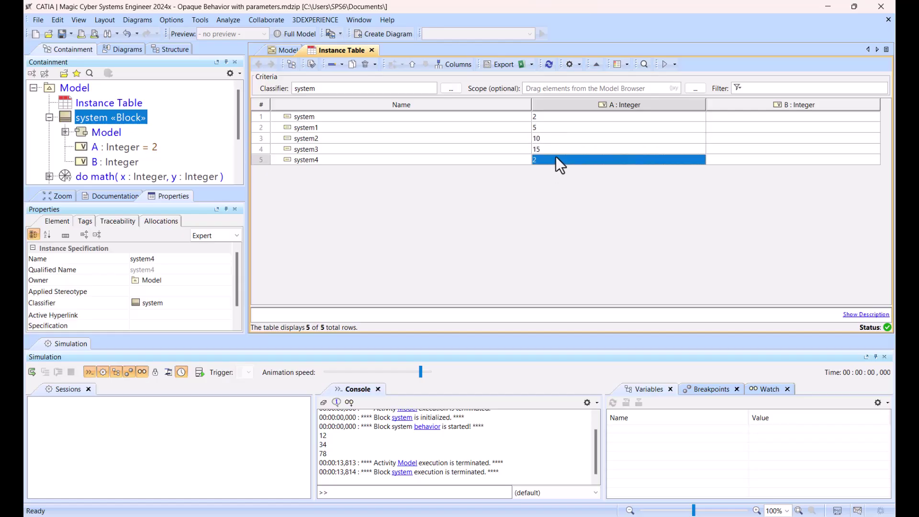
text(25)
click(555, 183)
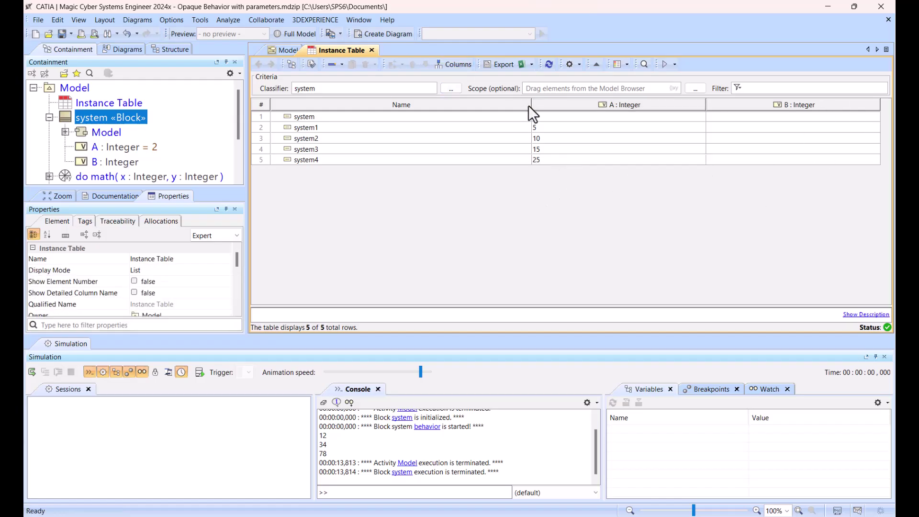
drag(530, 102, 366, 103)
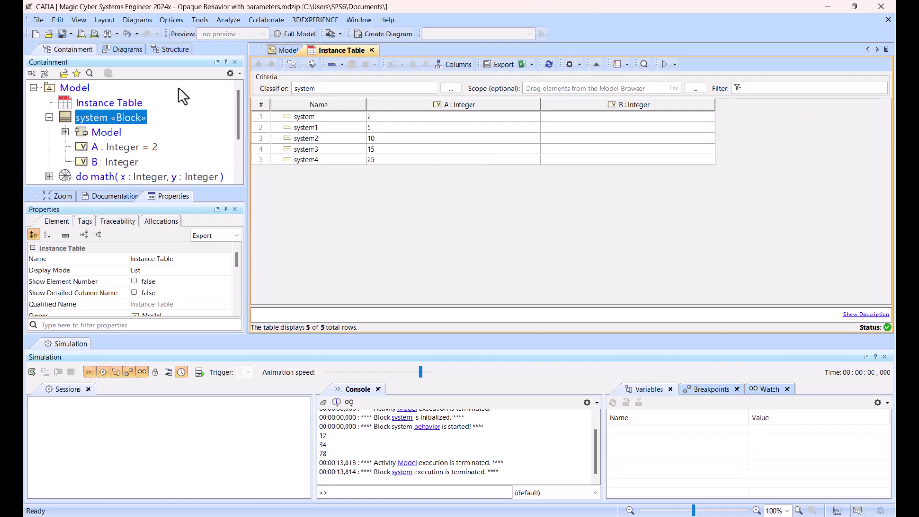
- Delete the loop-back flow and merge node, then connect pin a directly to pin x
click(283, 48)
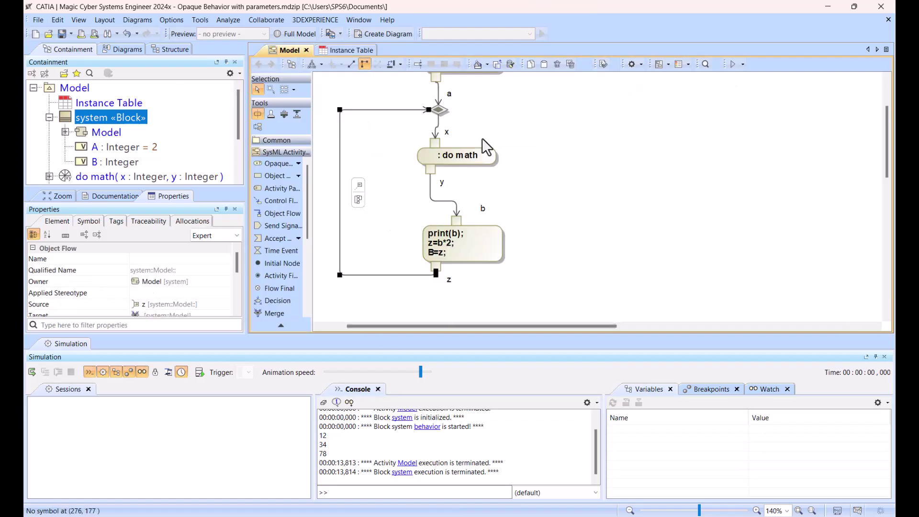
key(Delete)
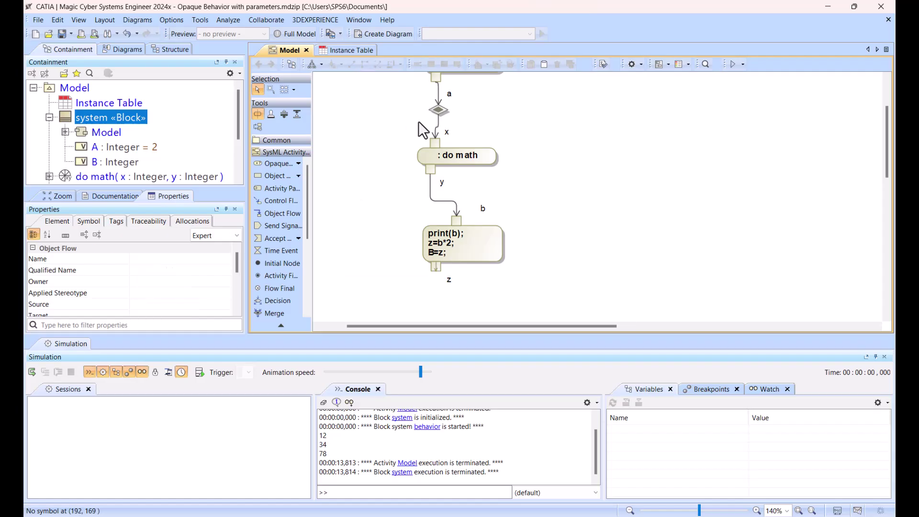
click(438, 112)
key(Delete)
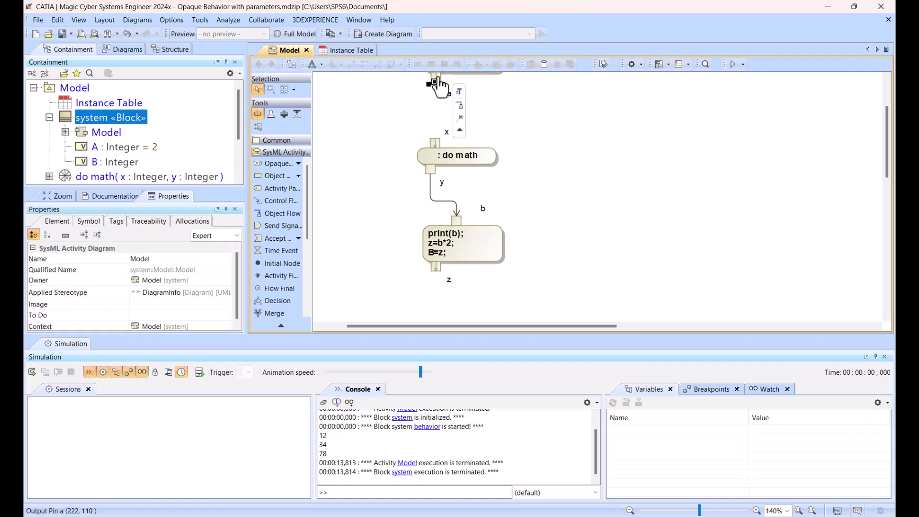
click(436, 78)
click(460, 91)
click(435, 143)
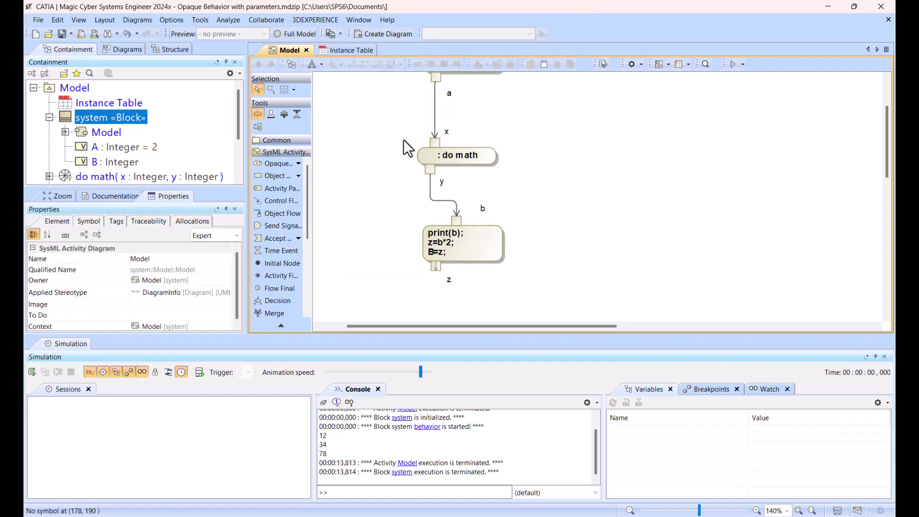
- Delete pin z and add an initial node with a control flow into a=A;
click(441, 266)
key(Delete)
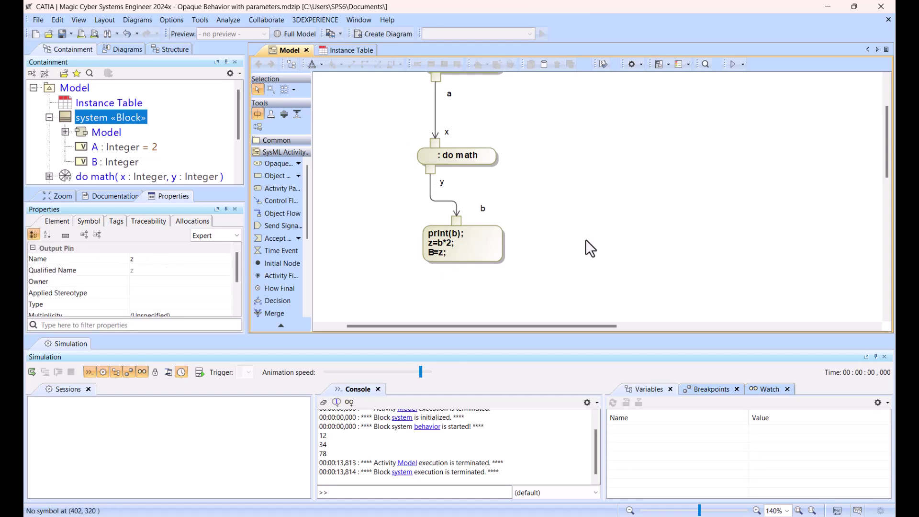
scroll(494, 178, up, 3)
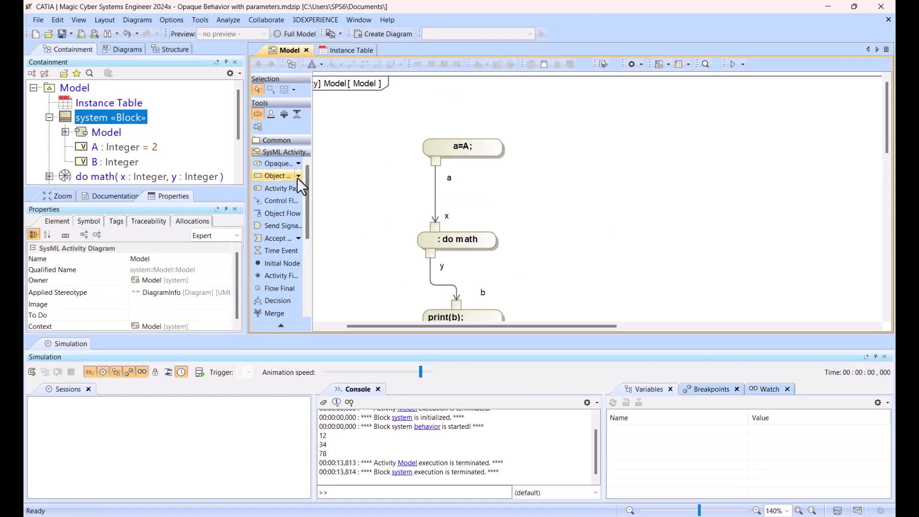
click(280, 263)
click(456, 90)
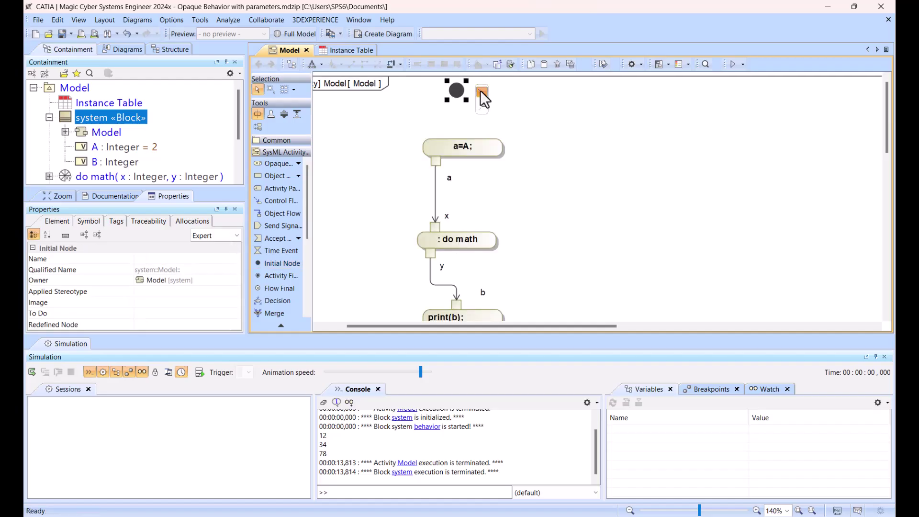
click(479, 94)
click(458, 151)
scroll(430, 158, down, 4)
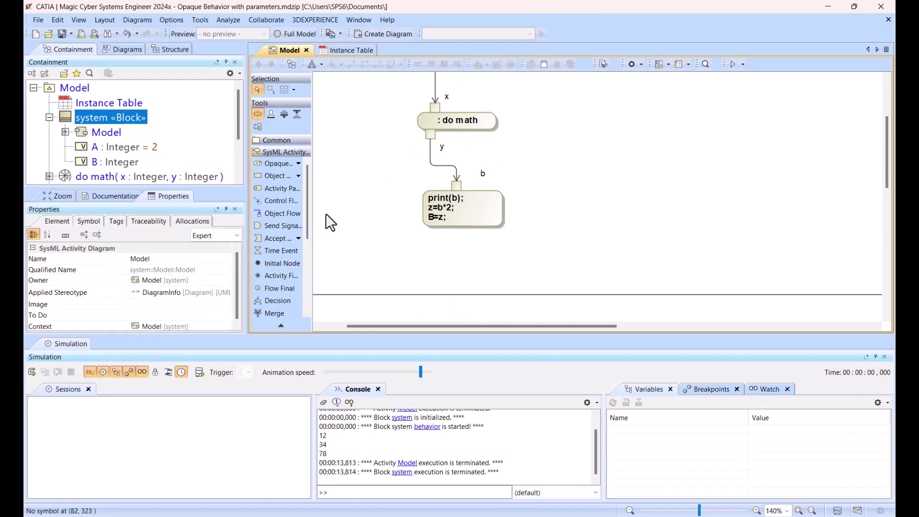
- Add an activity final node fed by a control flow from print(b)
click(289, 272)
click(447, 255)
click(467, 209)
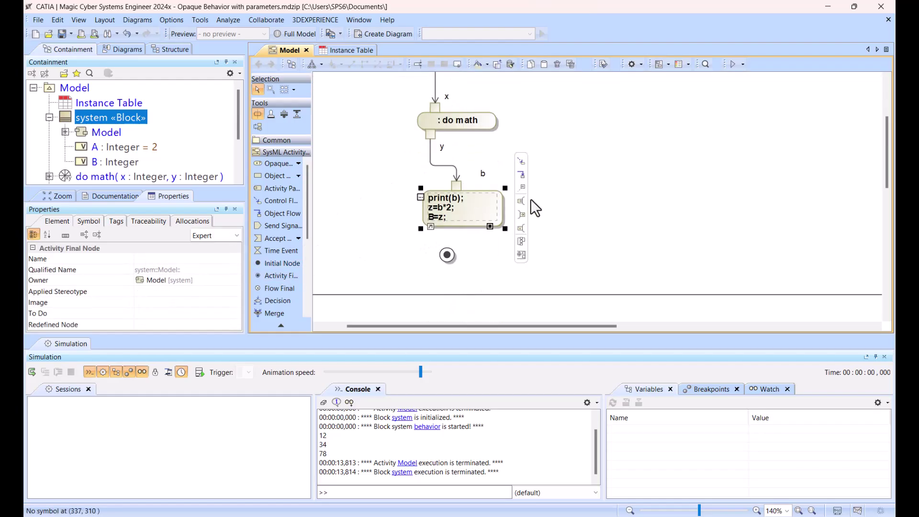
click(520, 173)
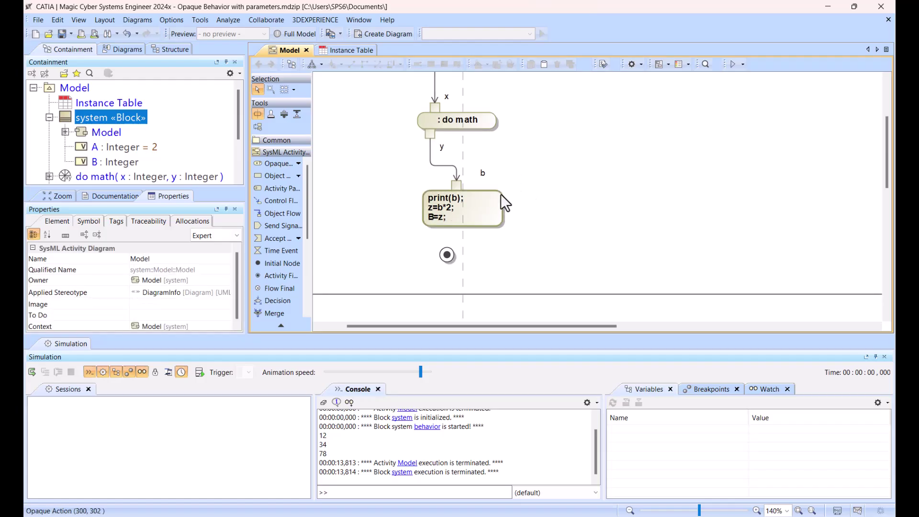
drag(501, 203, 501, 210)
click(521, 174)
click(499, 214)
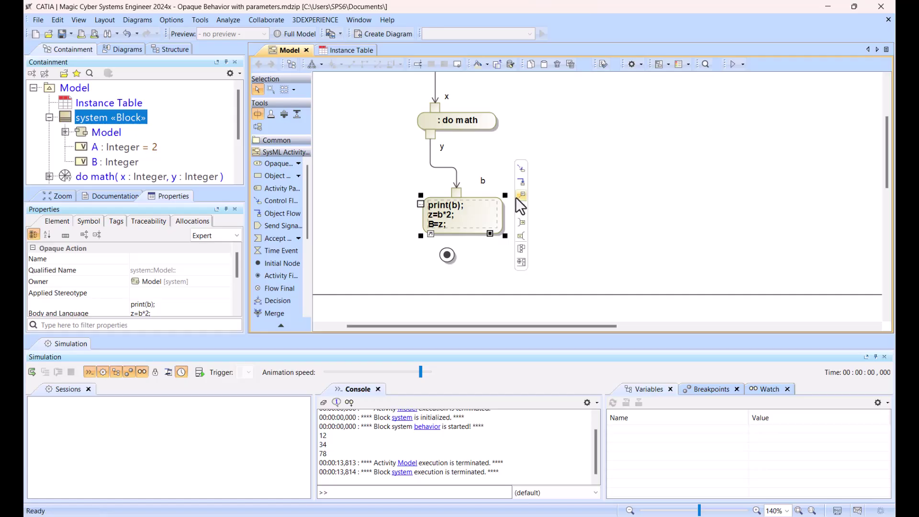
drag(519, 171, 448, 253)
- Nudge the initial node slightly lower in the diagram
scroll(463, 167, up, 4)
scroll(464, 169, up, 1)
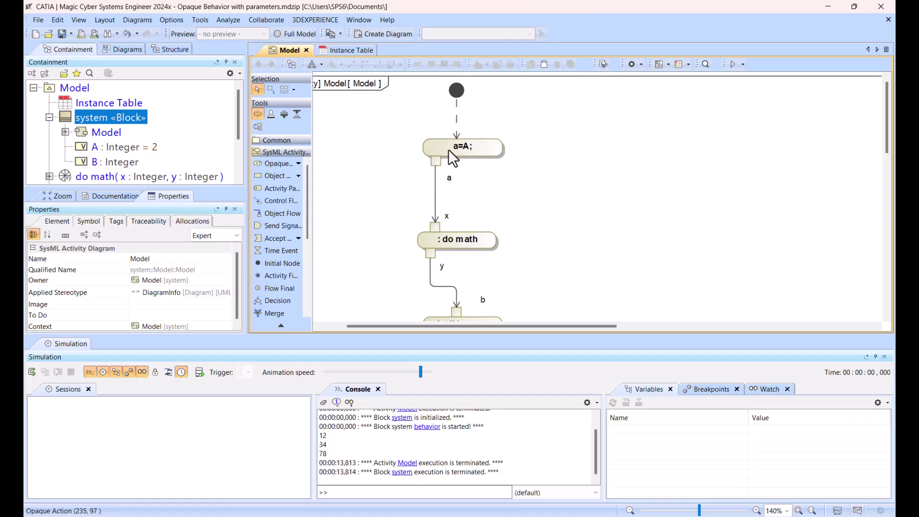
scroll(448, 144, down, 5)
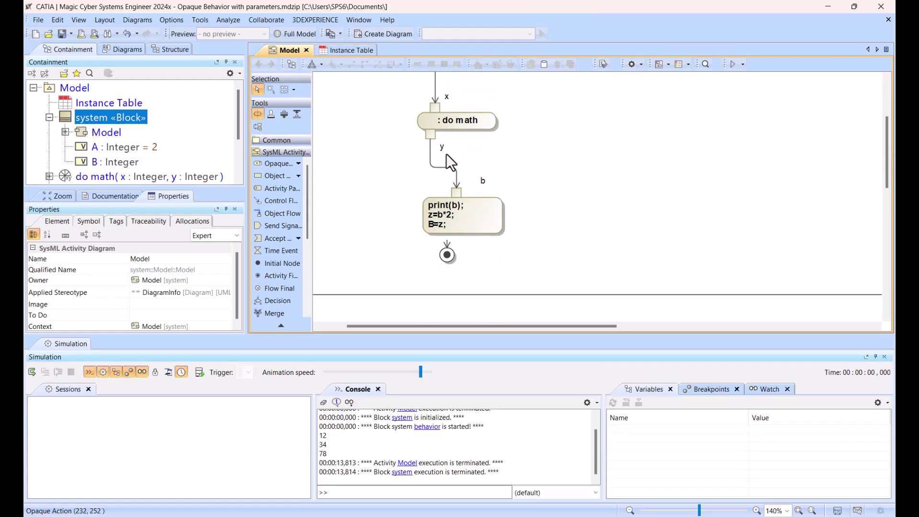
scroll(442, 265, up, 5)
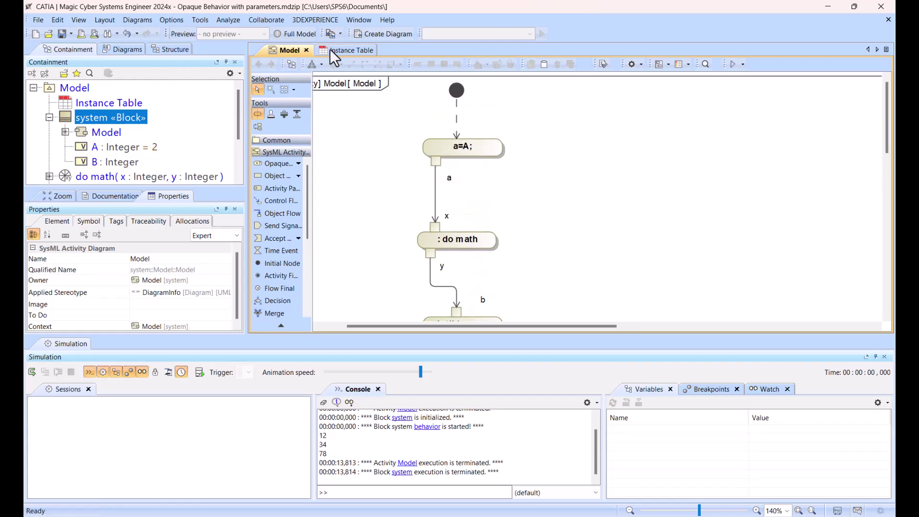
drag(458, 95, 457, 113)
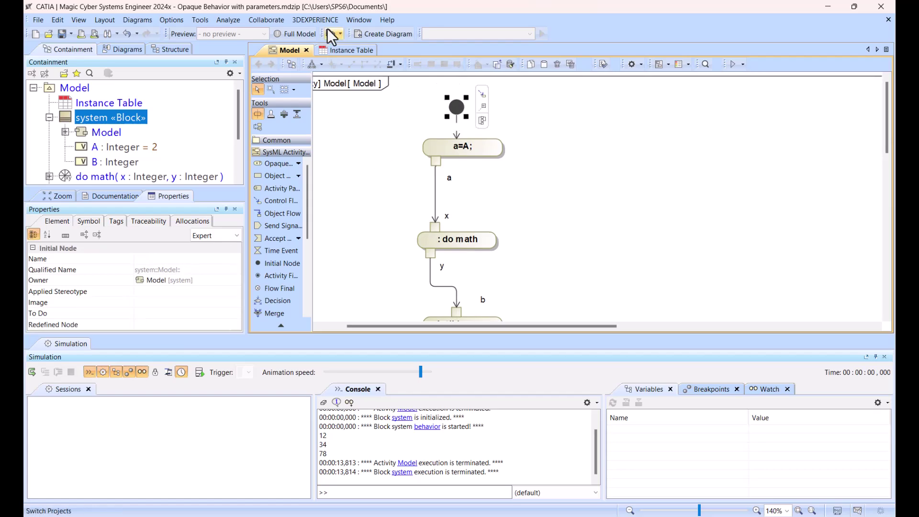
- Run the Instance Table with behaviors, filling B with 24, 30, 40, 50 and 70
click(334, 52)
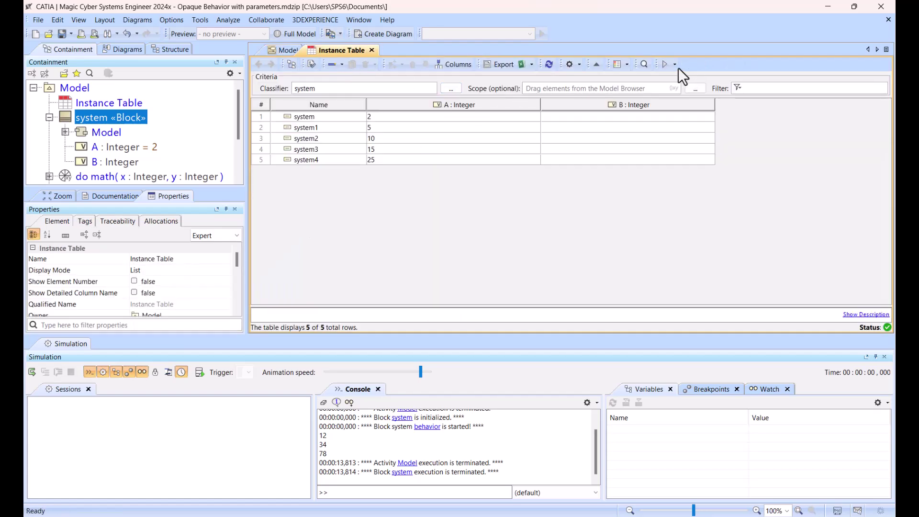
click(676, 64)
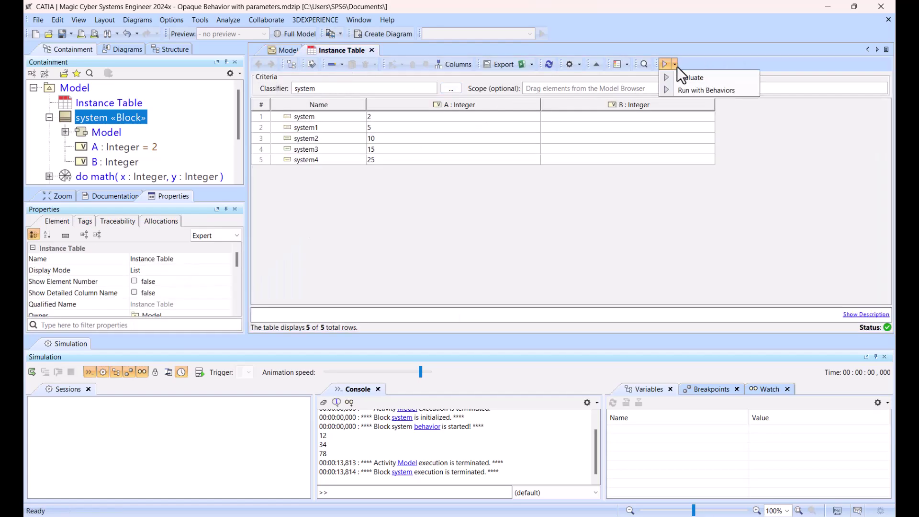
click(688, 91)
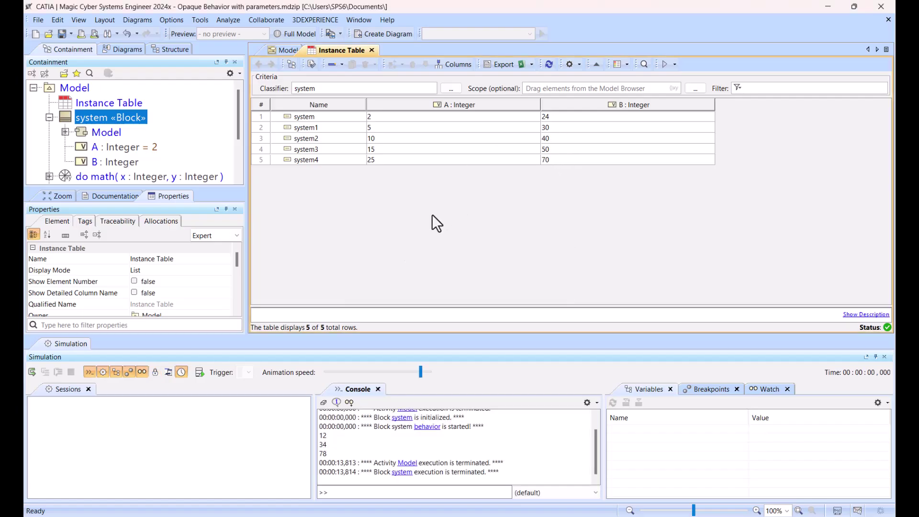
click(65, 131)
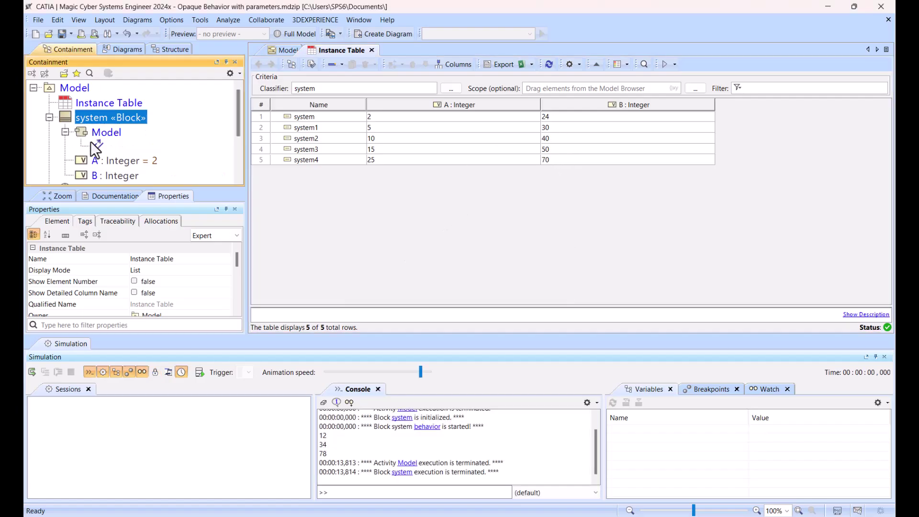
click(65, 131)
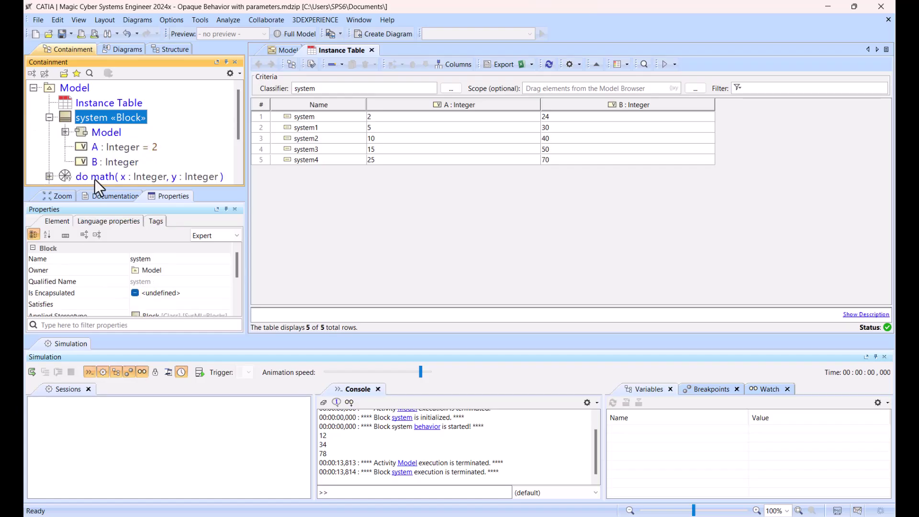
- Open the do math specification and inspect its parameters x and y
click(277, 50)
scroll(90, 147, down, 2)
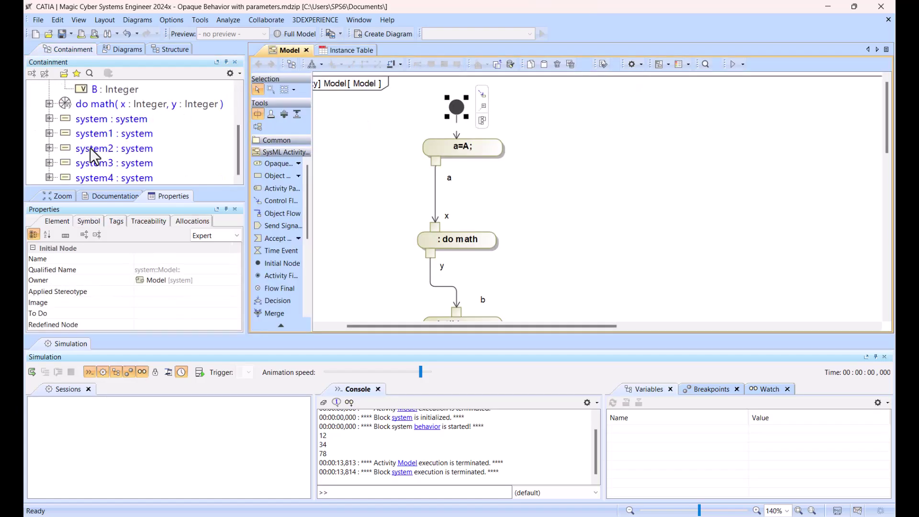
click(50, 104)
double_click(102, 104)
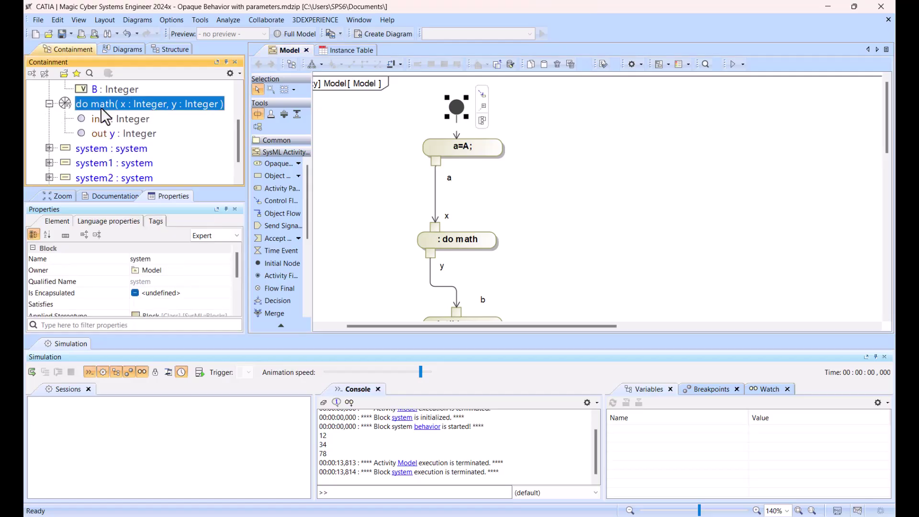
click(541, 335)
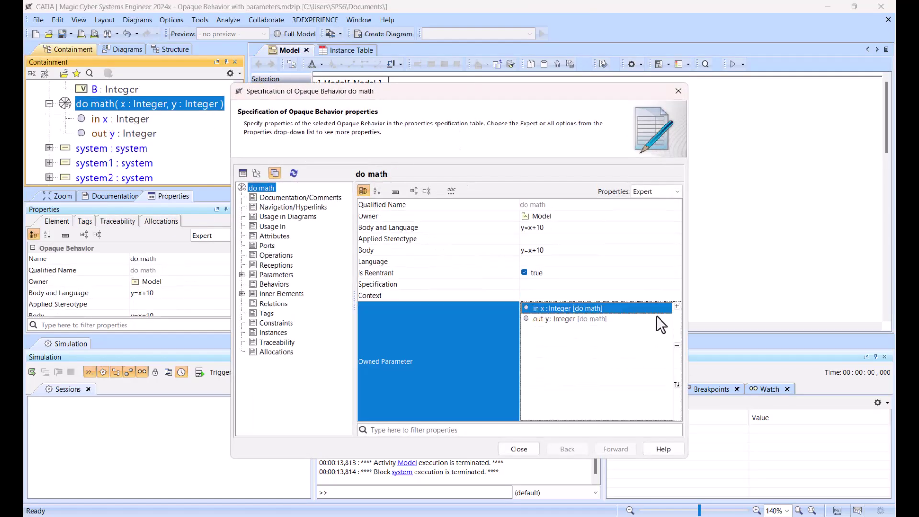
click(404, 251)
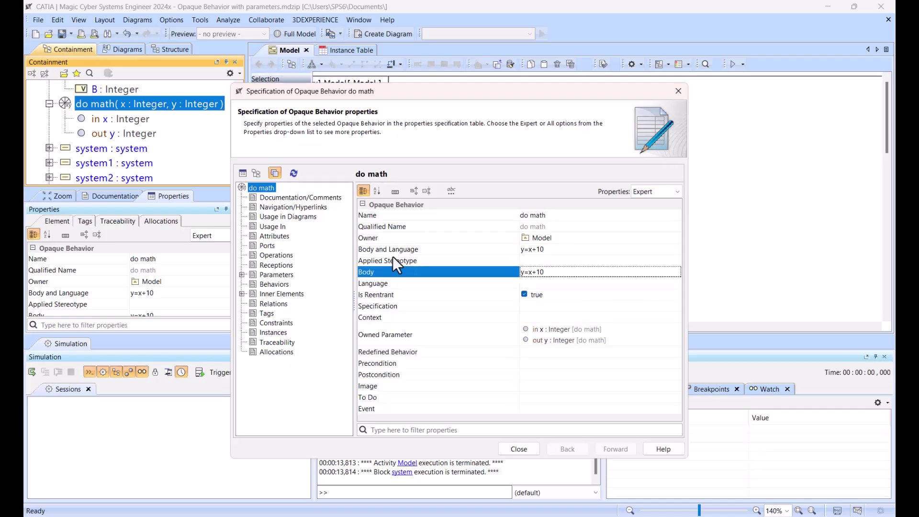
- Review the y=x+10 body and its language in the full editor, then close it
click(483, 251)
click(593, 251)
click(674, 251)
click(246, 184)
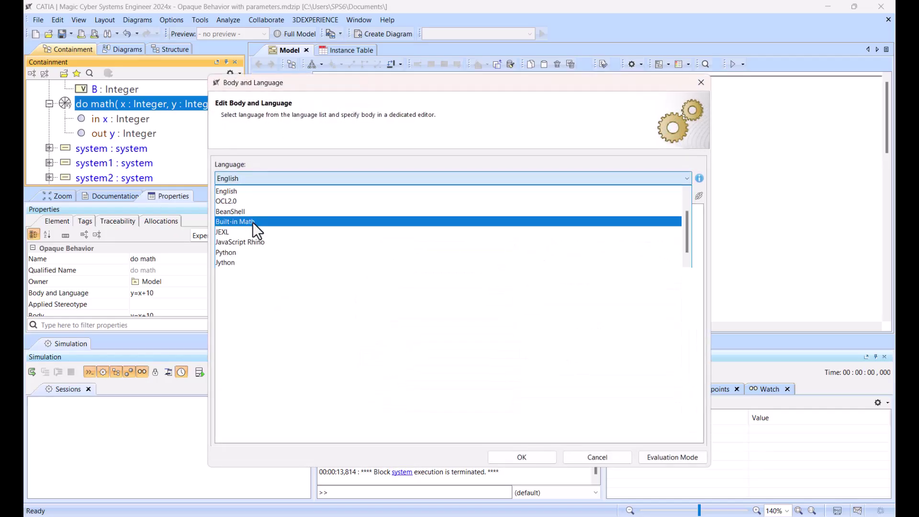
scroll(240, 257, down, 1)
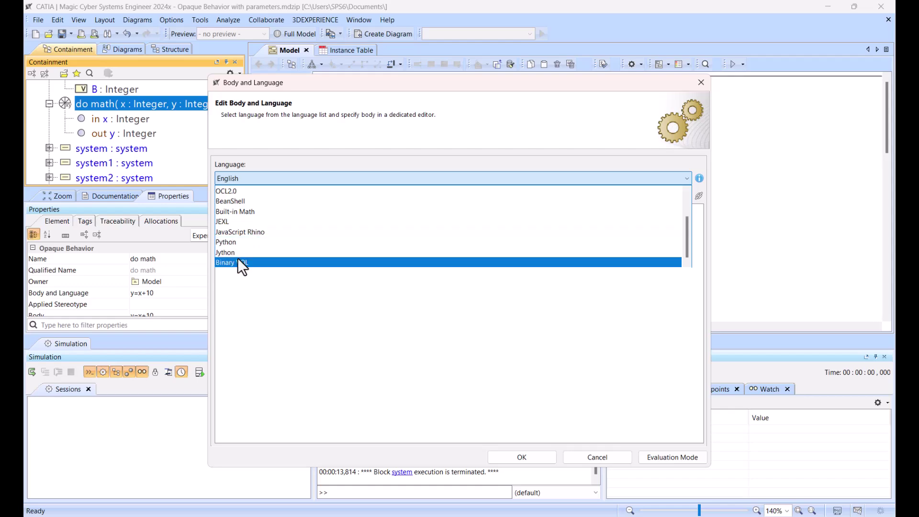
scroll(245, 242, up, 1)
scroll(246, 236, down, 1)
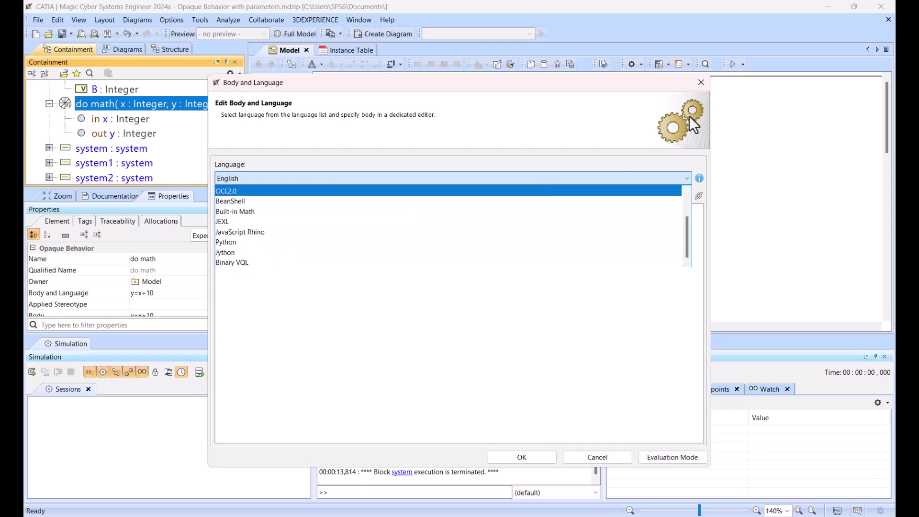
click(702, 83)
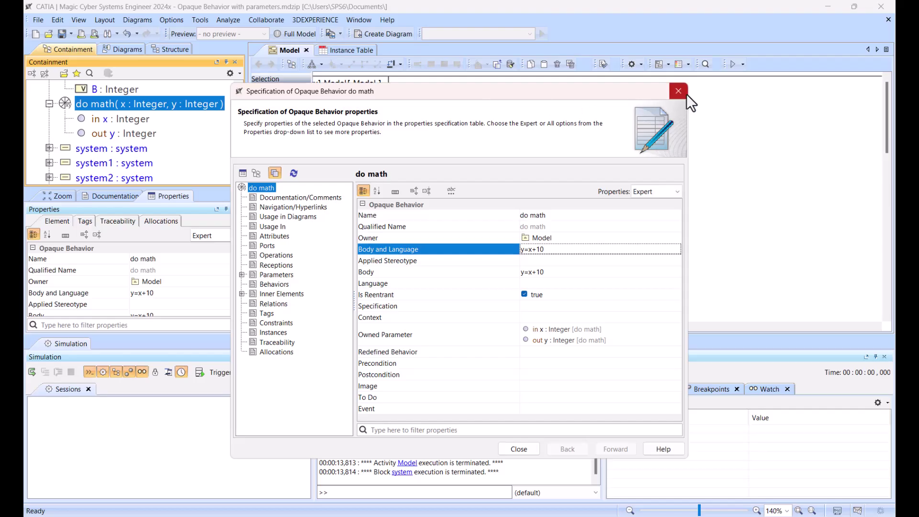
- Close the 'do math' specification and return to the Instance Table listing five system instances with B values 24–70
click(685, 93)
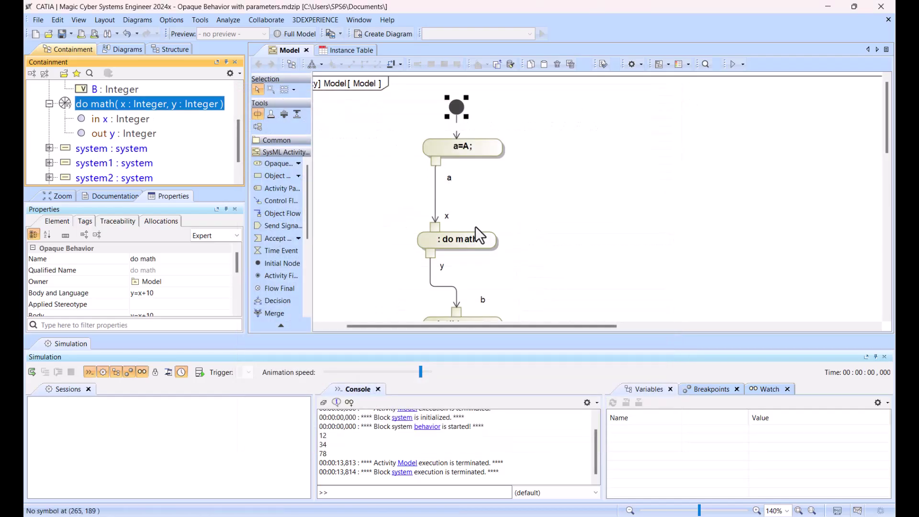
scroll(460, 192, down, 1)
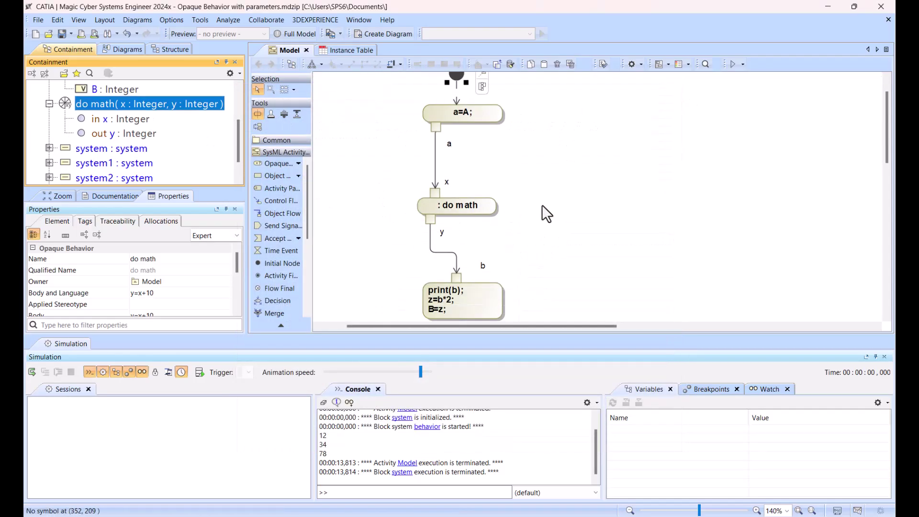
scroll(476, 278, down, 3)
scroll(476, 277, up, 2)
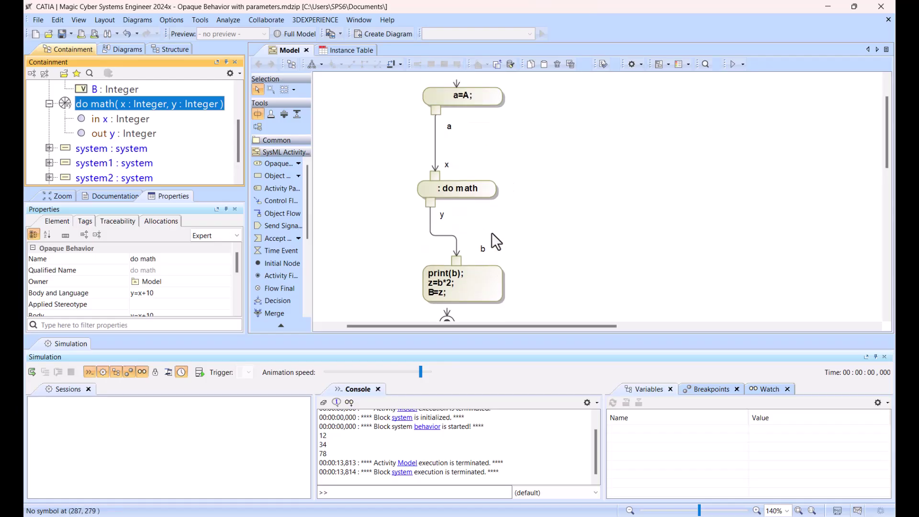
scroll(494, 223, up, 3)
scroll(117, 153, up, 1)
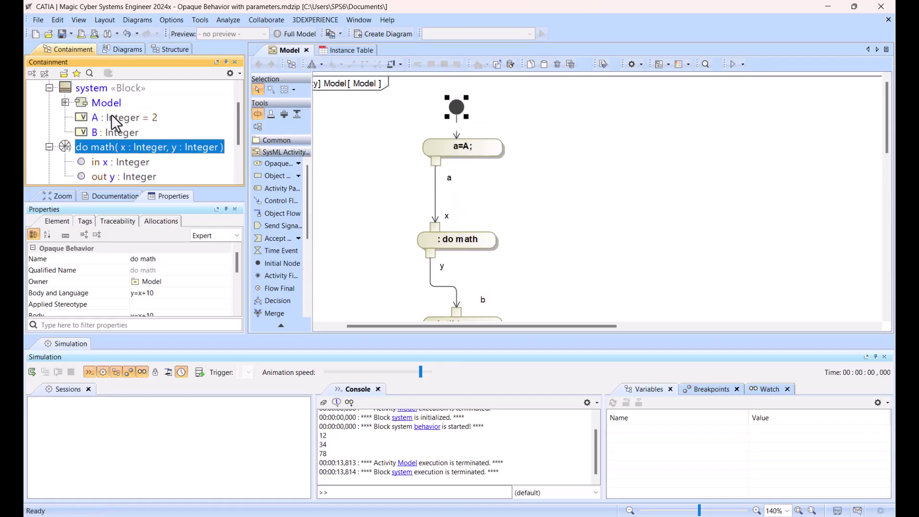
scroll(108, 134, down, 2)
click(347, 50)
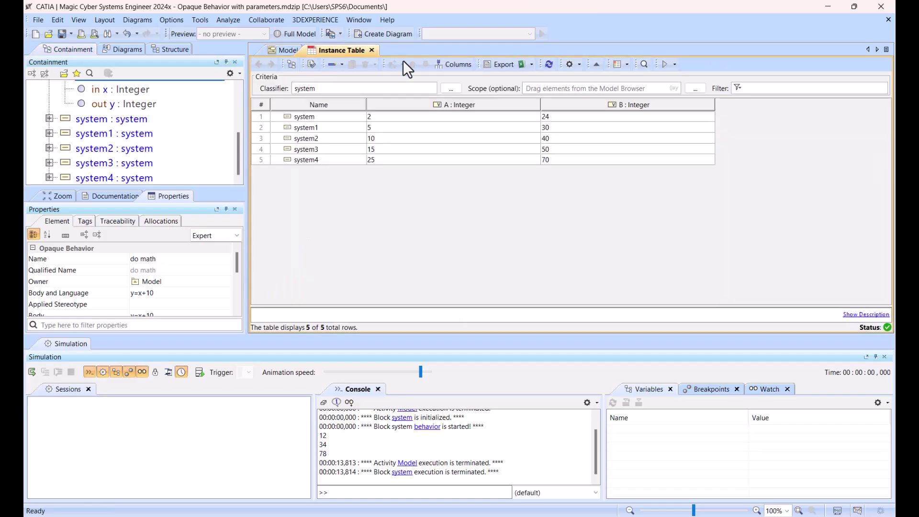